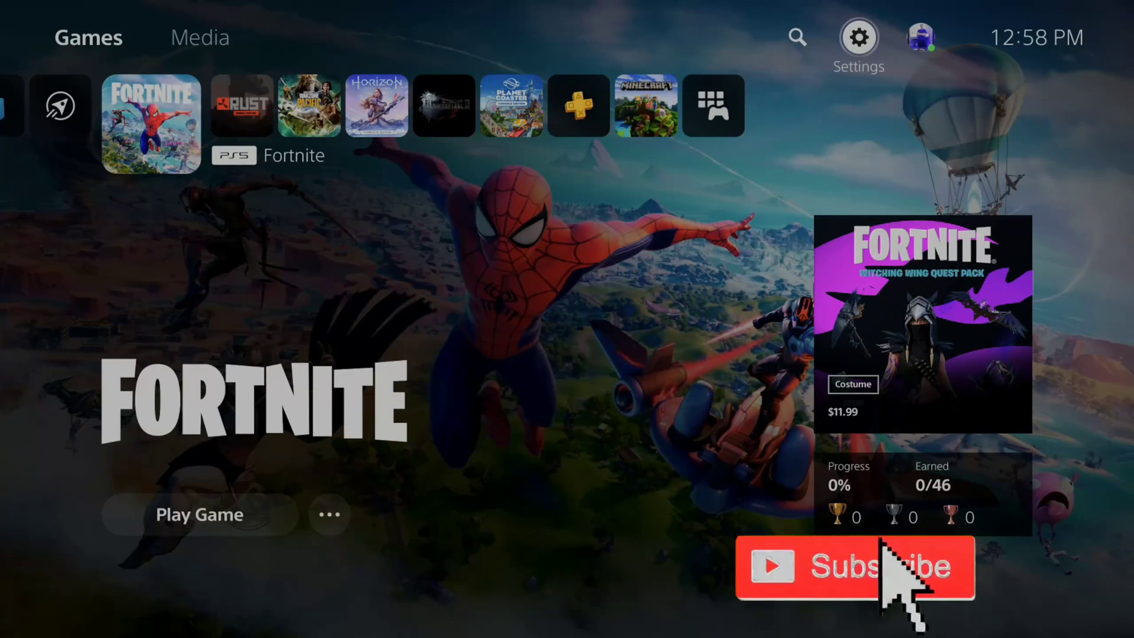
Go to Network in the system Settings.
key(Right)
key(Left)
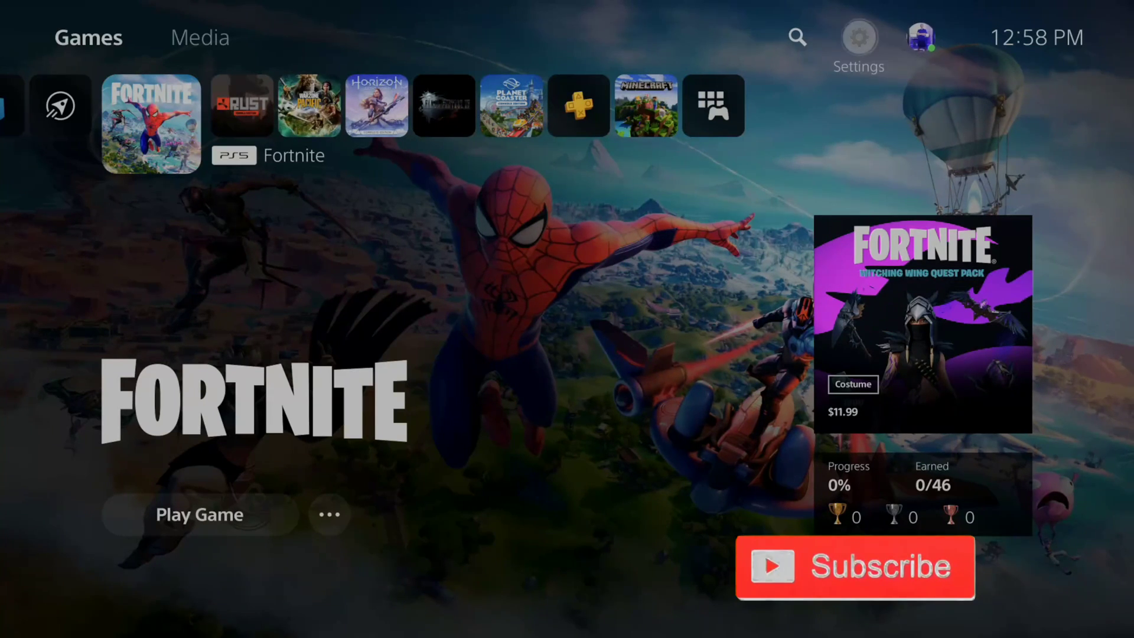
key(Return)
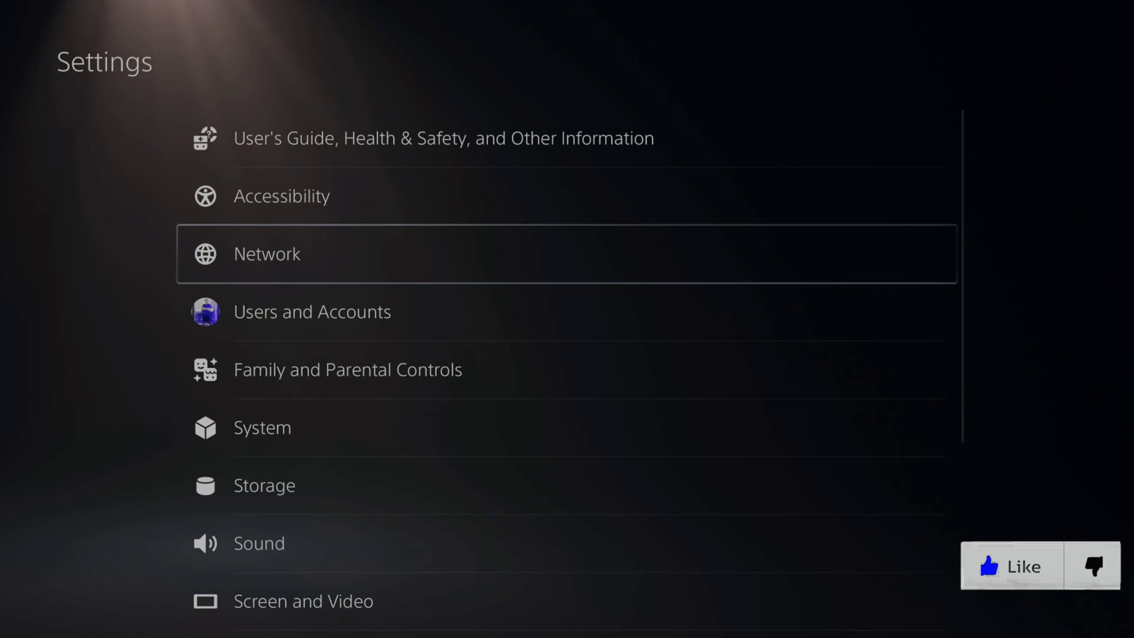
key(Return)
Open Set Up Internet Connection and highlight the connected Wired LAN 1.
key(Down)
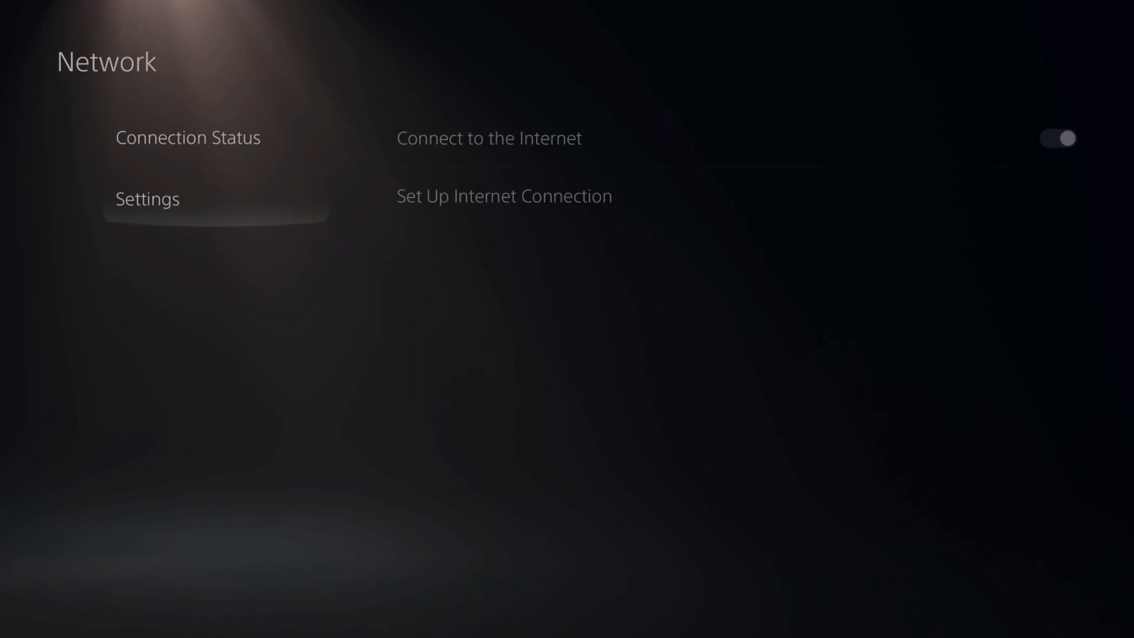
key(Right)
key(Down)
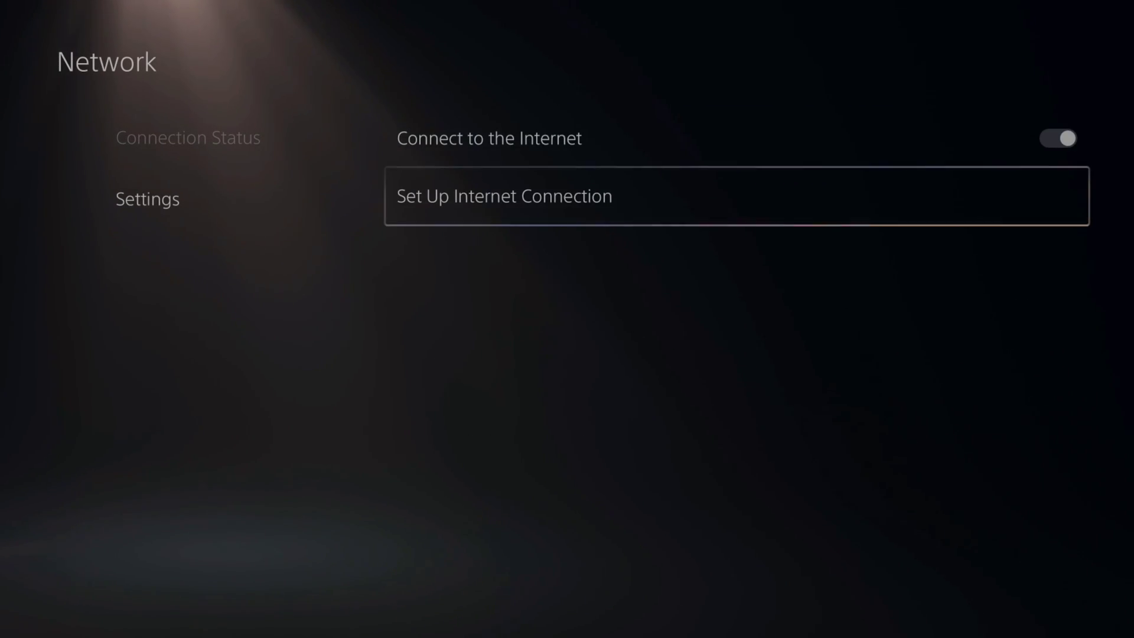
key(Return)
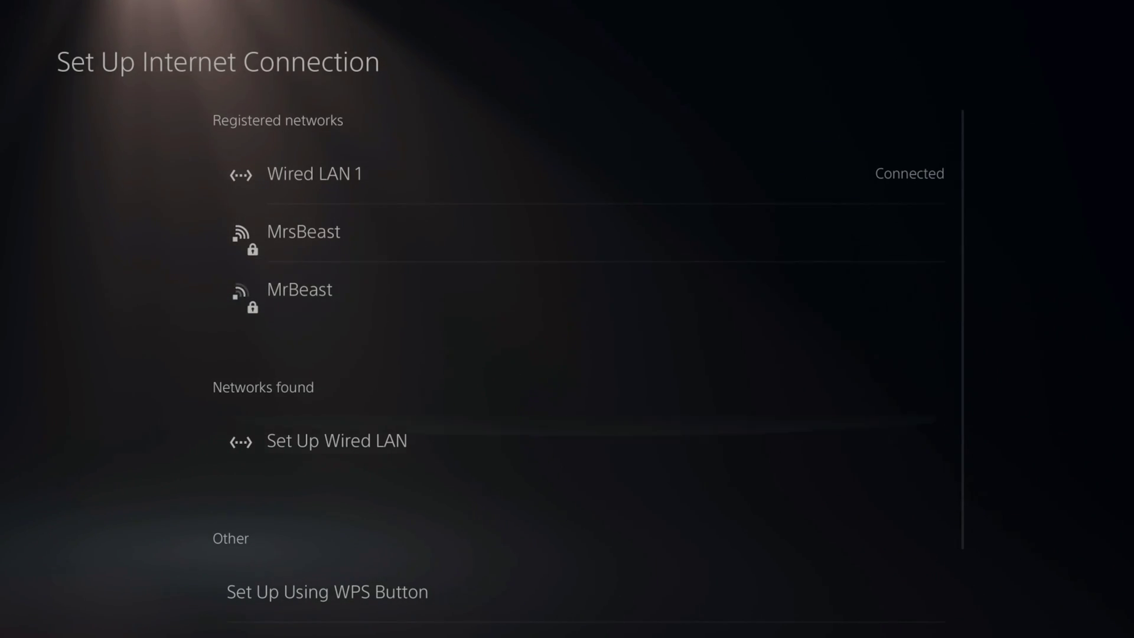
key(Down)
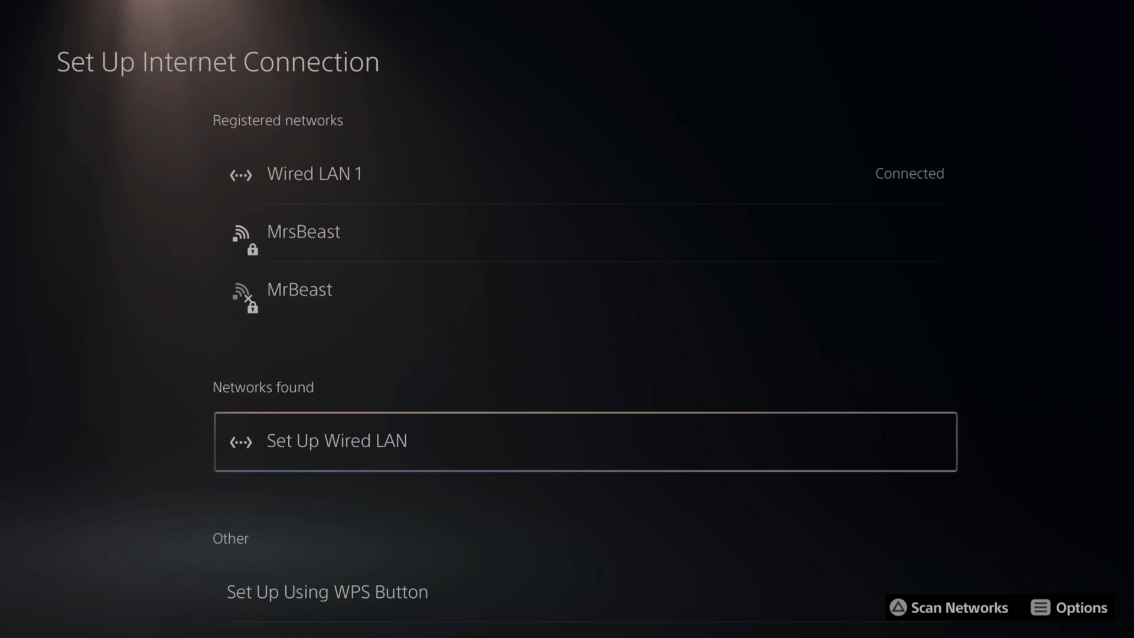
key(Up)
key(Up)
key(Up)
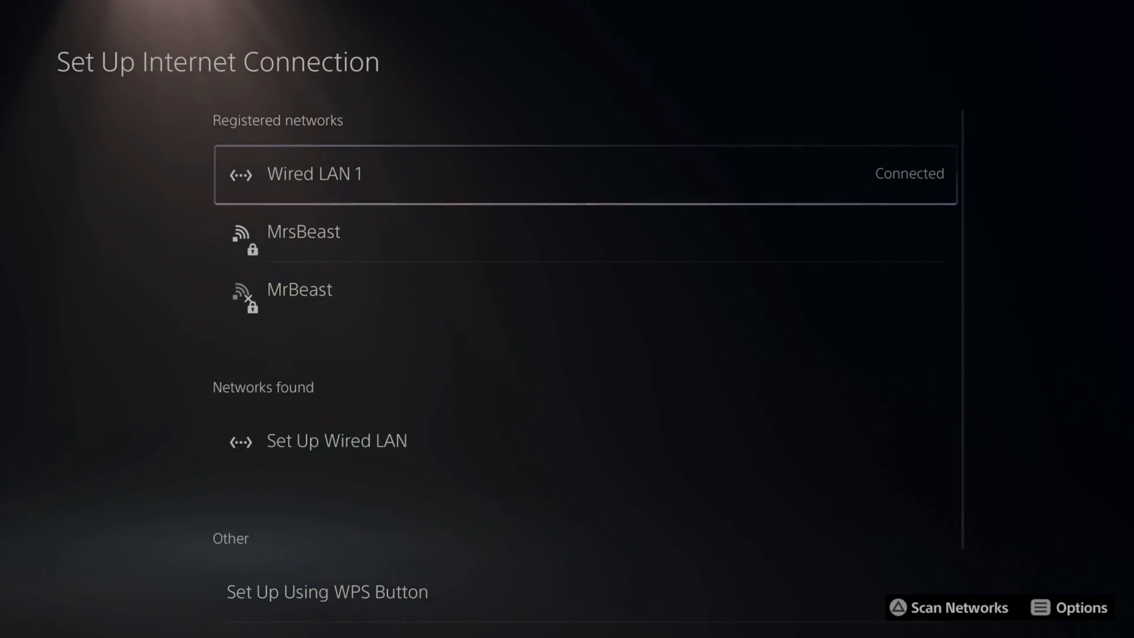
key(Down)
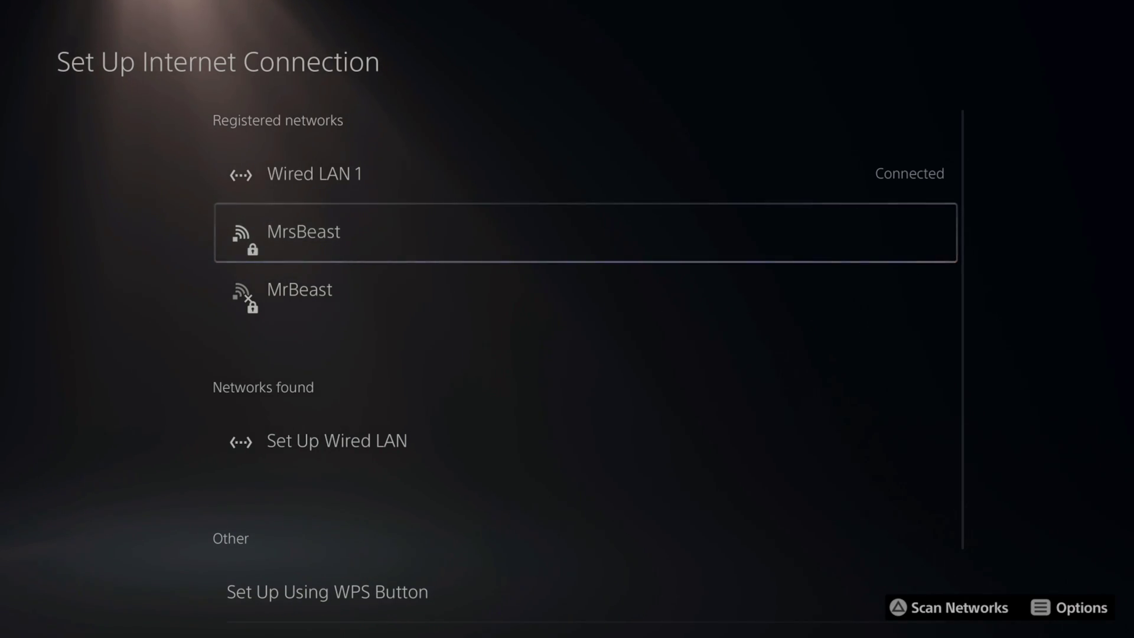
key(Menu)
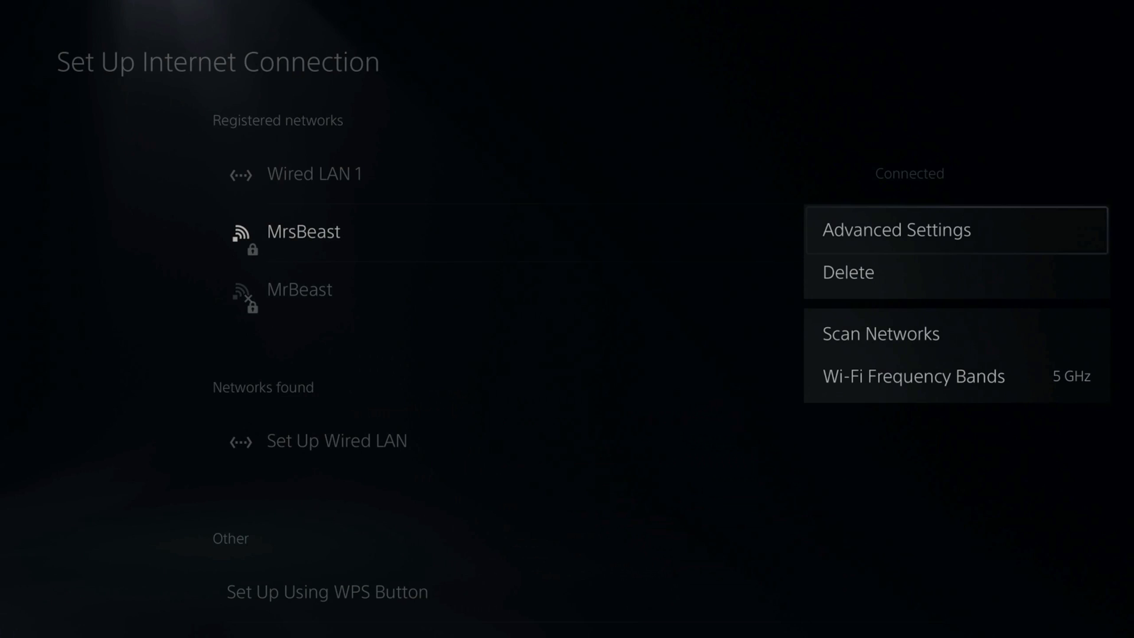
key(Down)
key(Down)
key(Down)
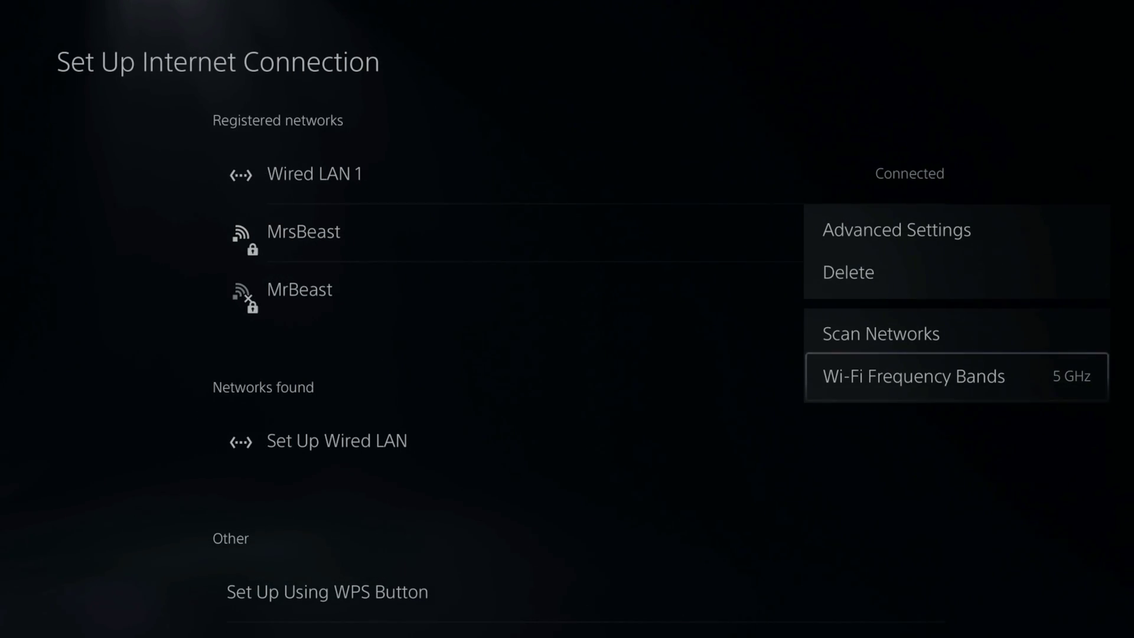
key(Return)
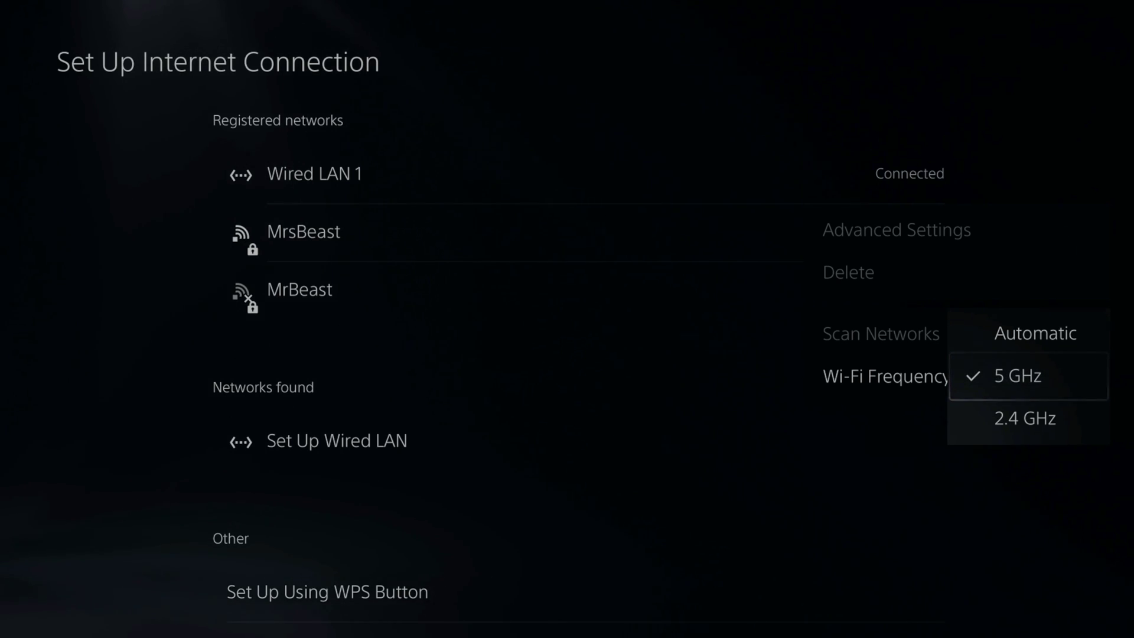
key(Return)
key(Escape)
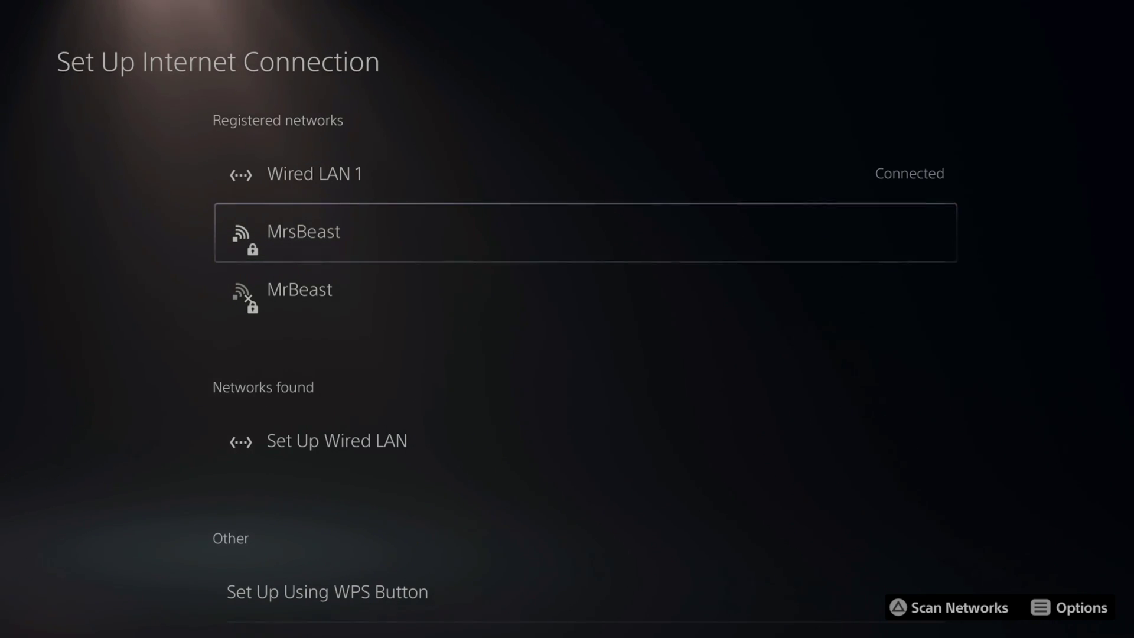
key(Down)
key(Down)
key(Down)
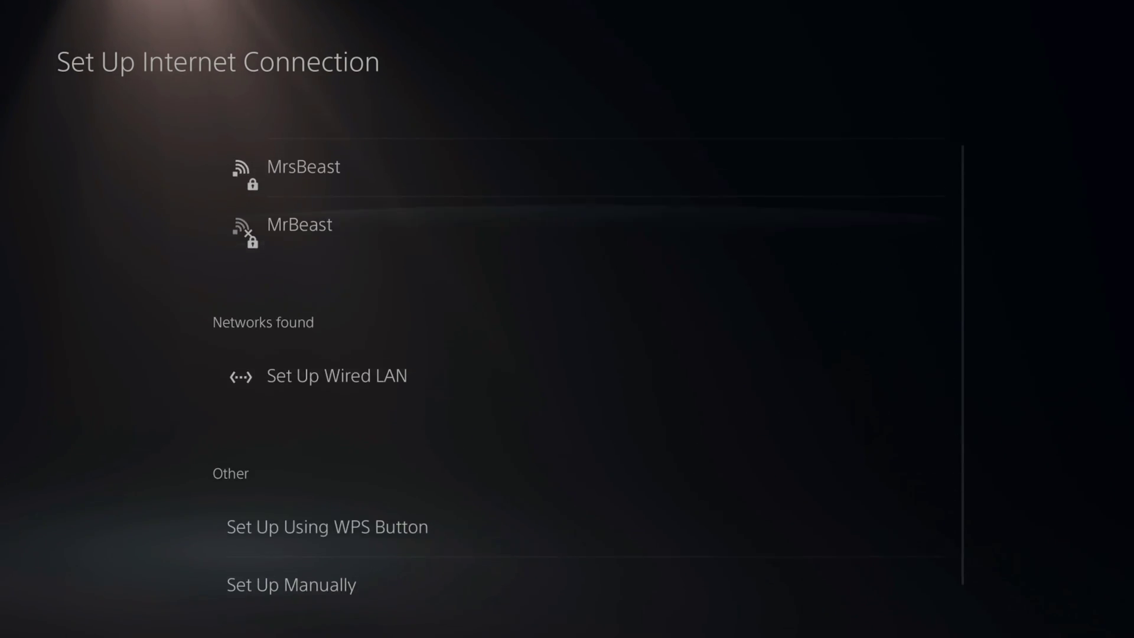
key(Up)
key(Up)
key(Up)
key(Up)
key(Down)
key(Down)
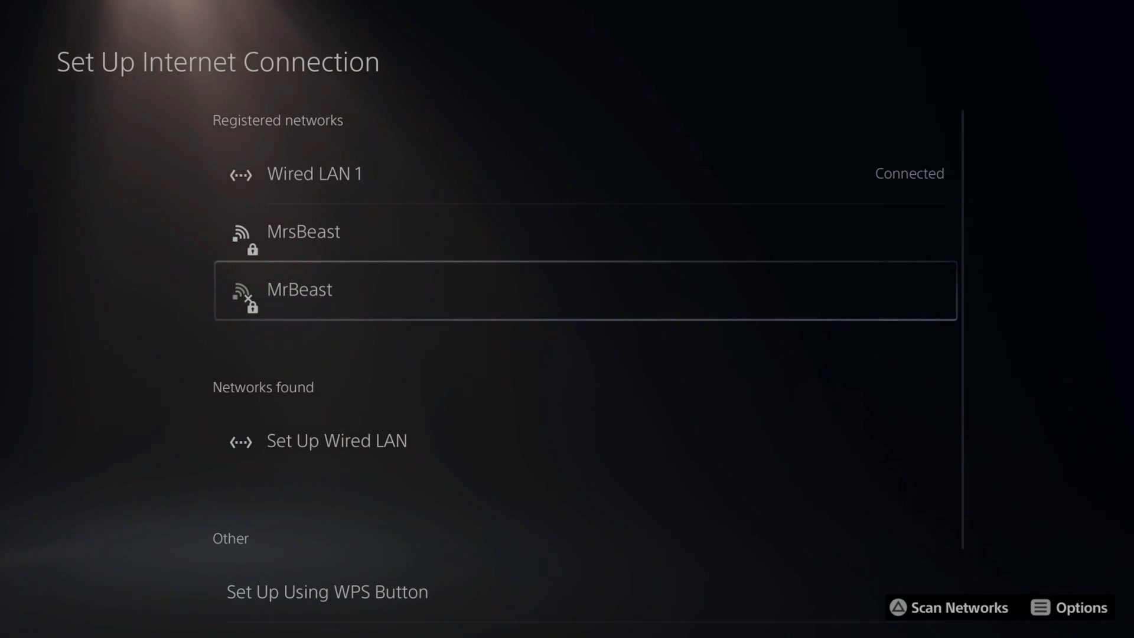
key(Up)
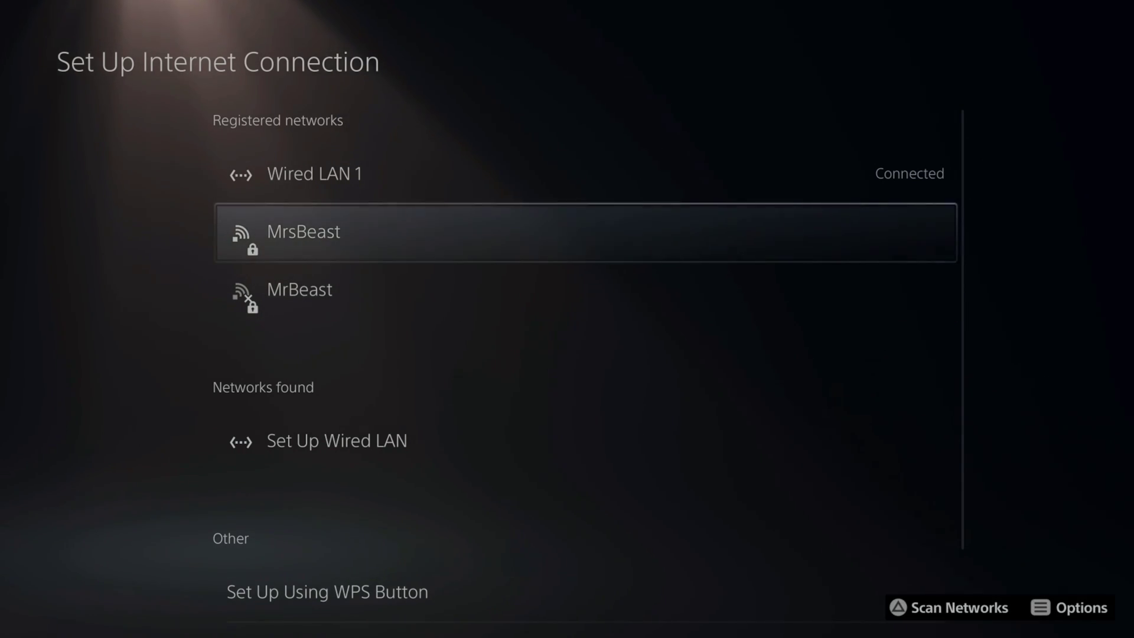
key(Down)
key(Down)
key(Down)
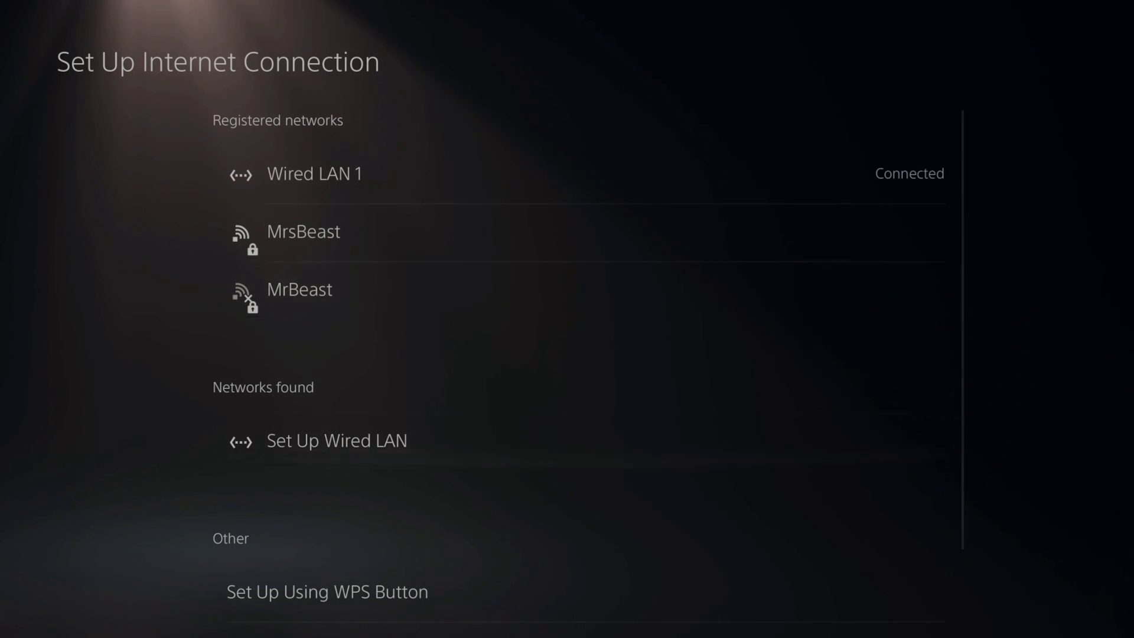
key(Up)
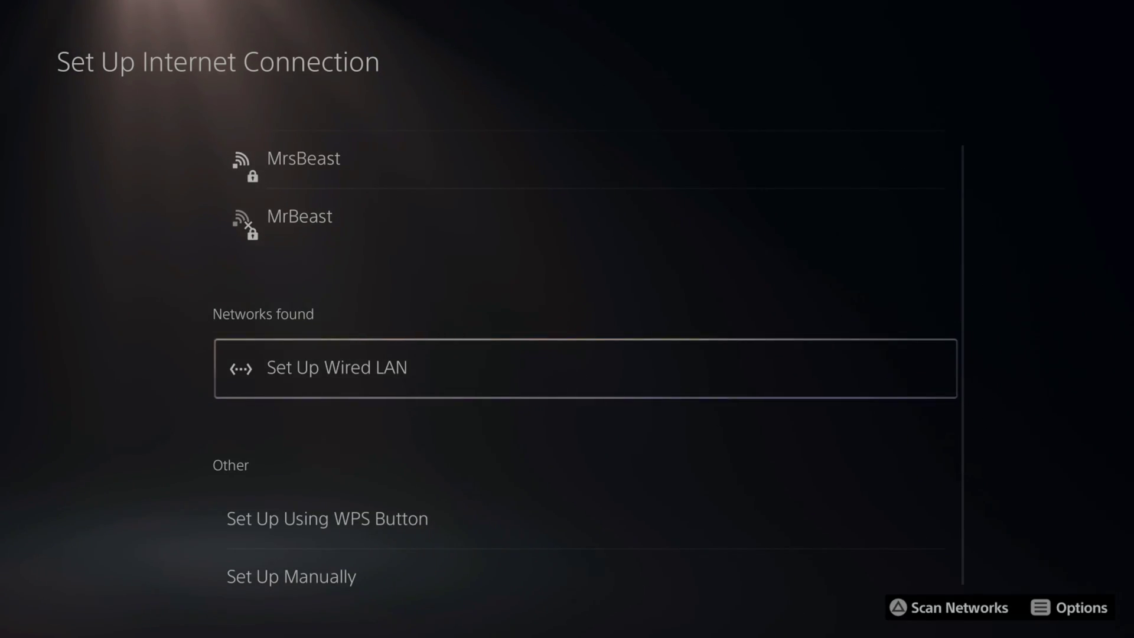
key(Up)
key(Up)
key(Up)
key(Down)
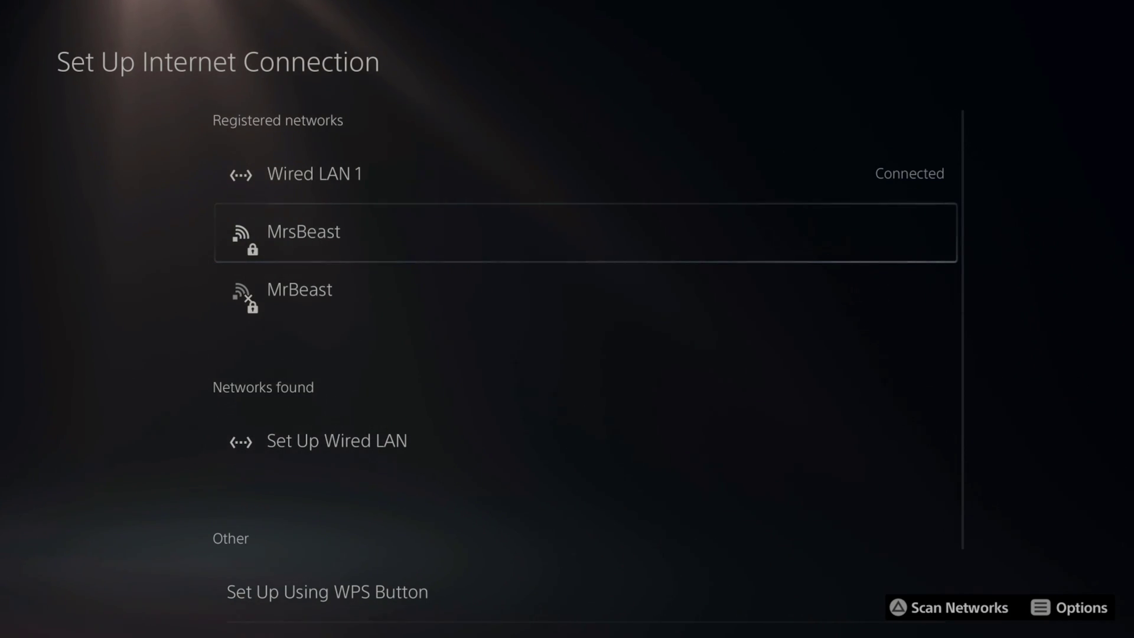
key(Menu)
key(Down)
key(Down)
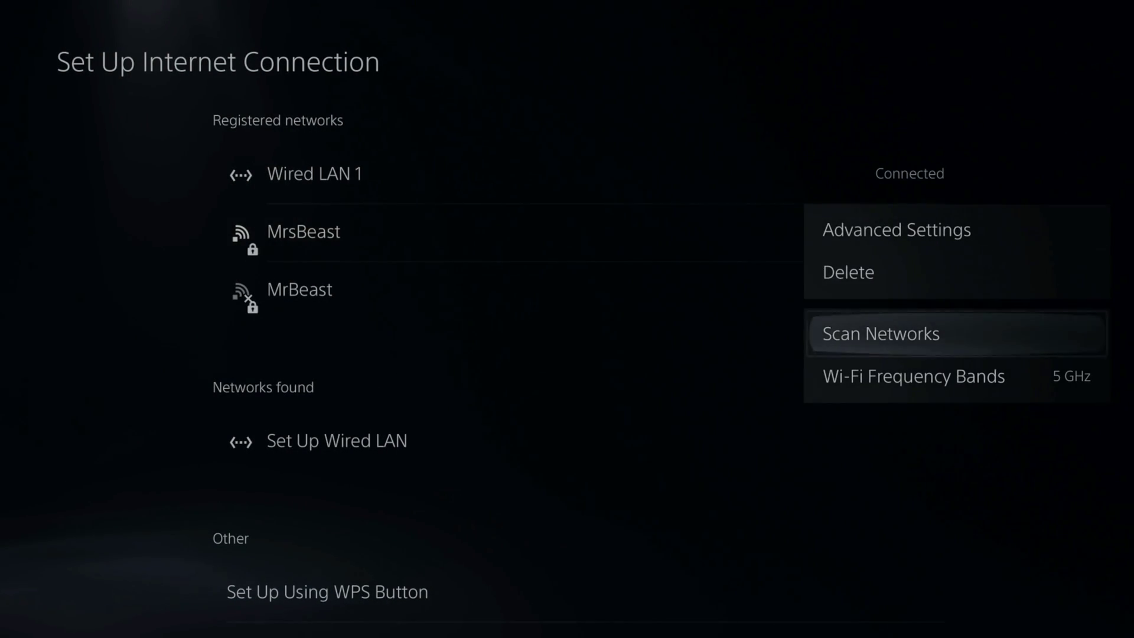
key(Down)
key(Return)
key(Down)
key(Return)
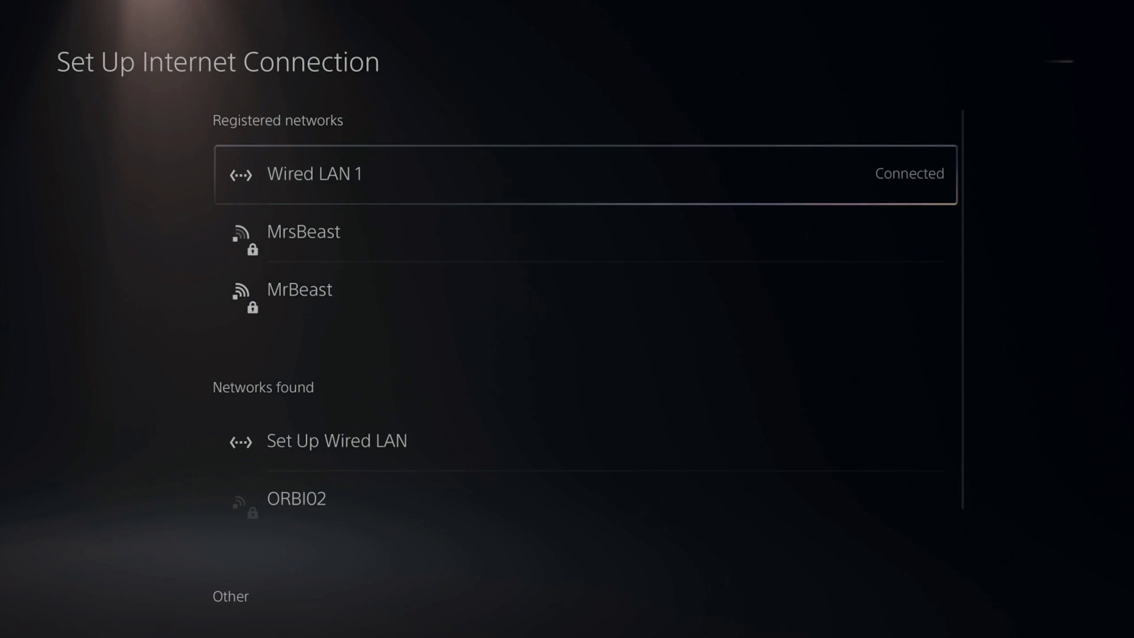
key(Down)
key(Down)
key(Down)
key(Down)
key(Down)
key(Down)
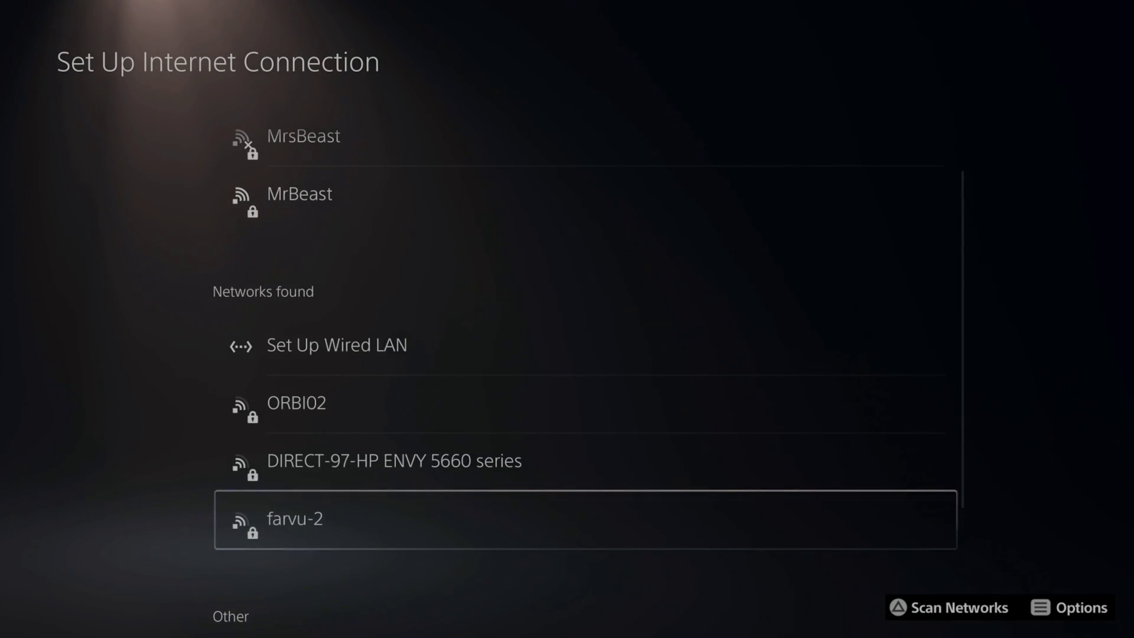
key(Menu)
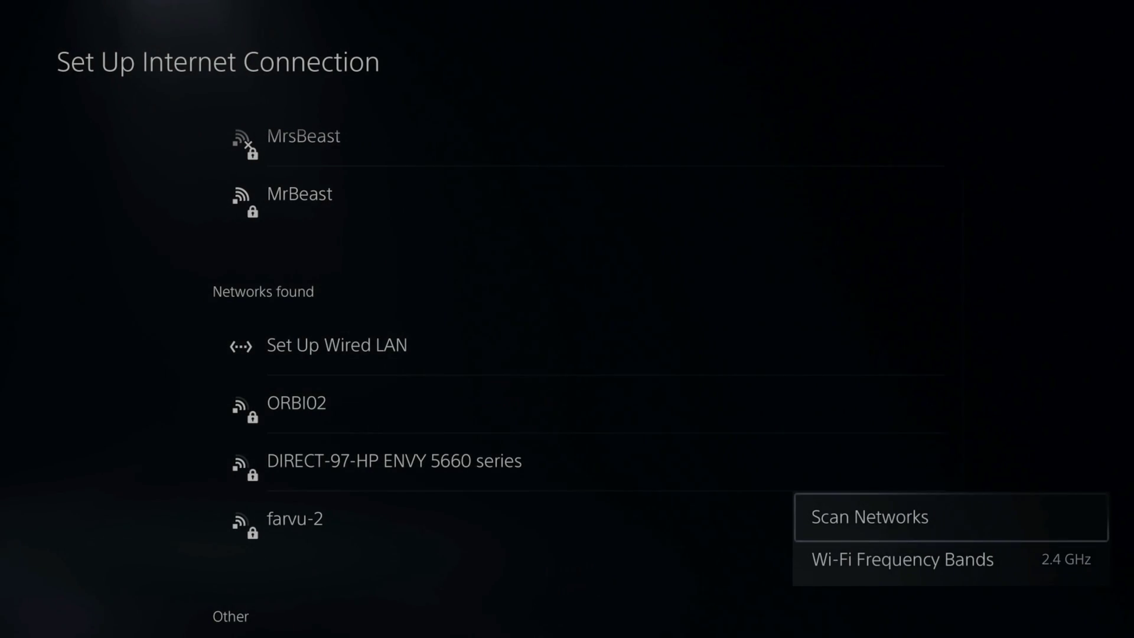
key(Down)
key(Return)
key(Return)
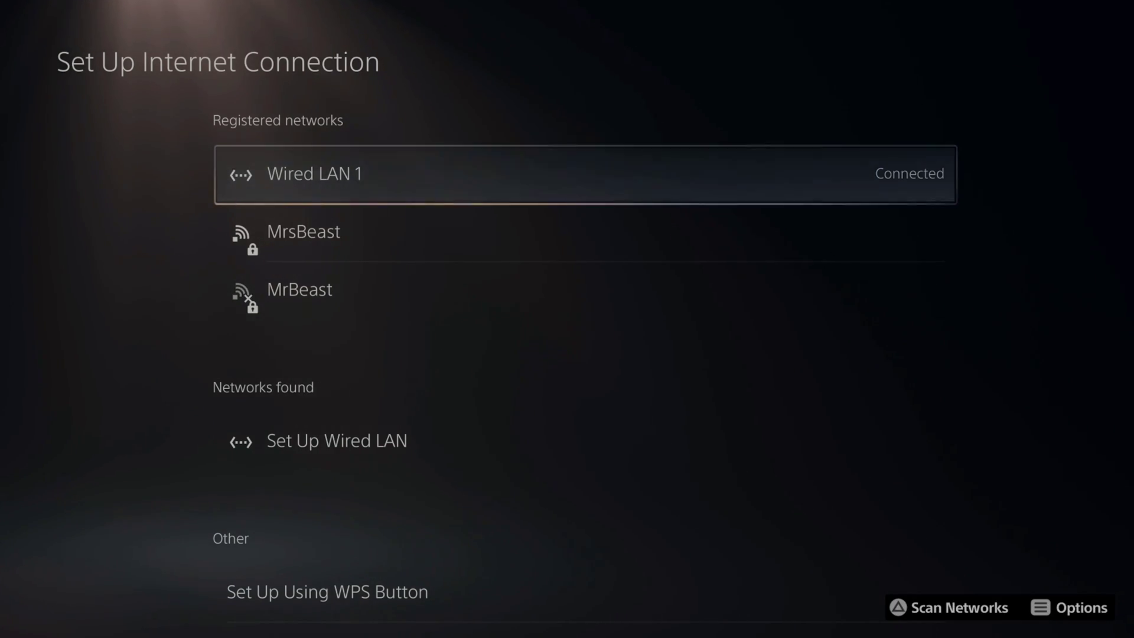
Choose the MrsBeast Wi-Fi network over MrBeast and connect to it.
click(585, 232)
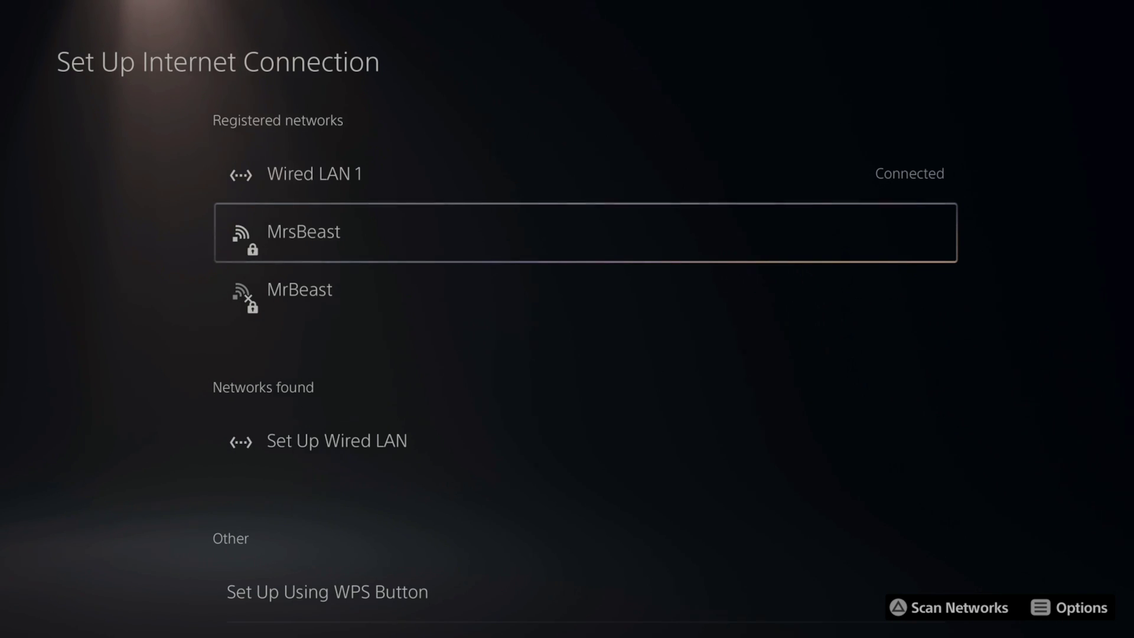
click(585, 290)
click(584, 232)
click(585, 290)
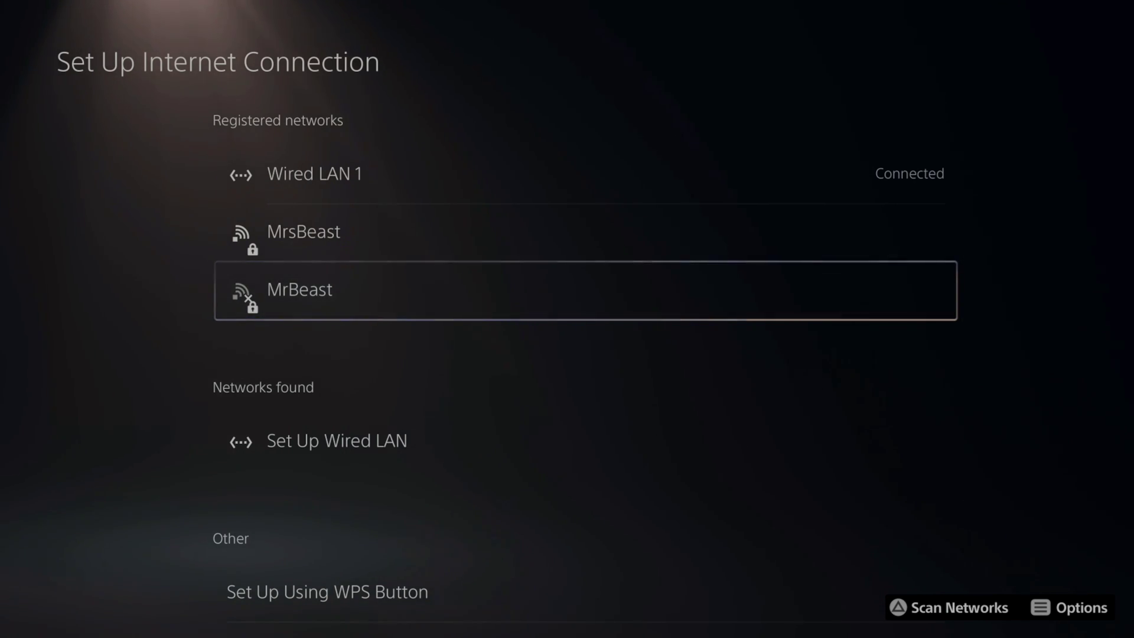
key(Up)
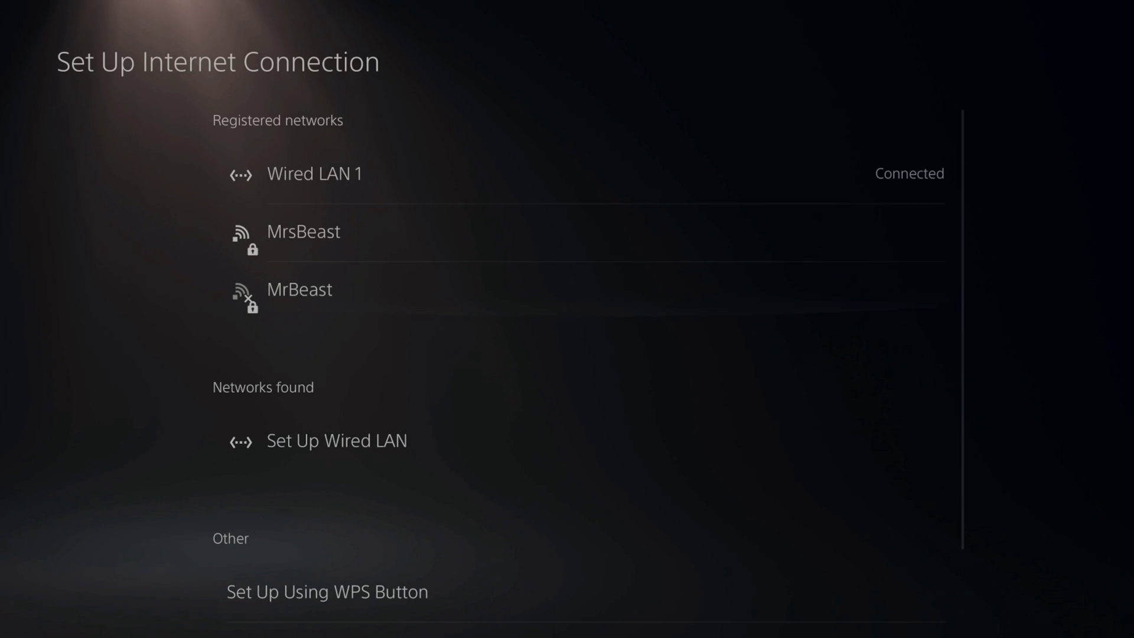
key(Return)
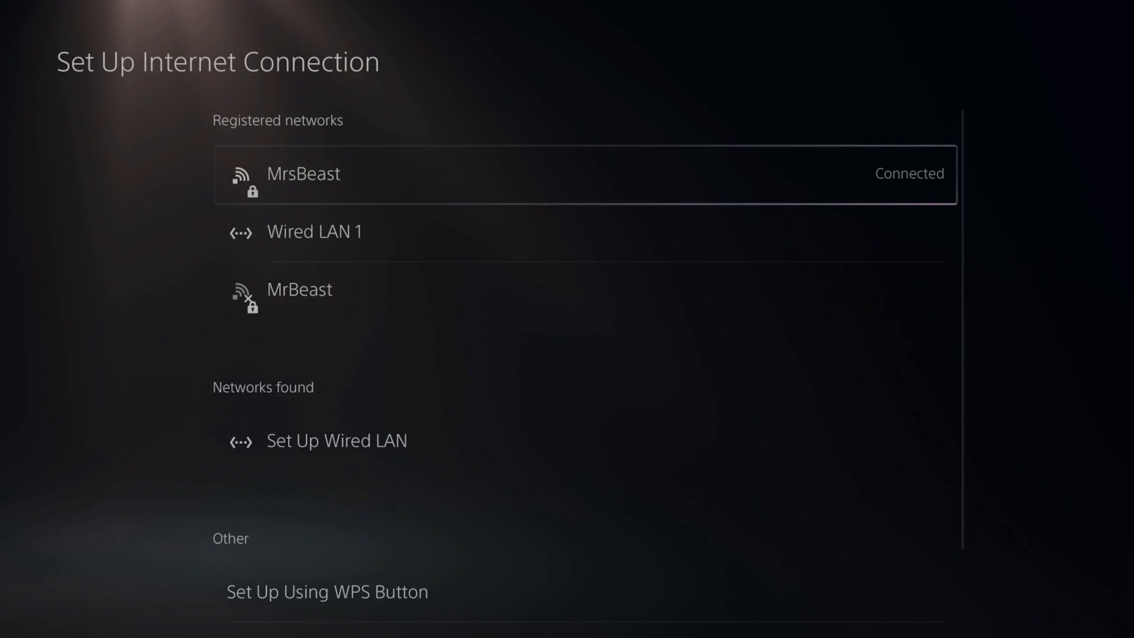
Open the Wi-Fi network's Advanced Settings and keep DNS Settings on Manual.
key(Menu)
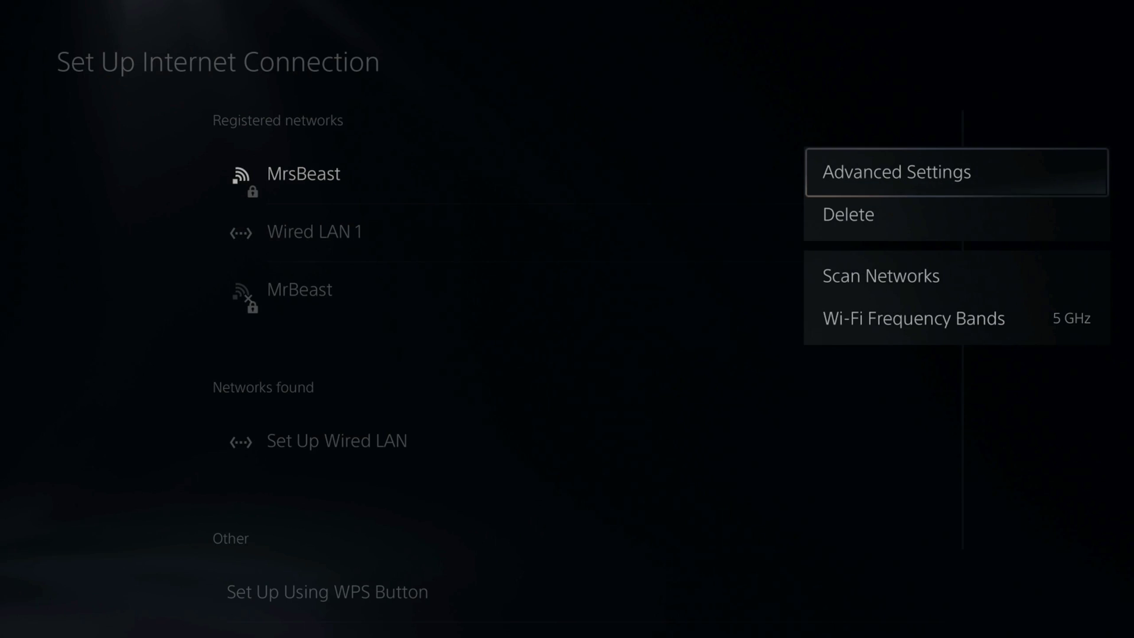
key(Return)
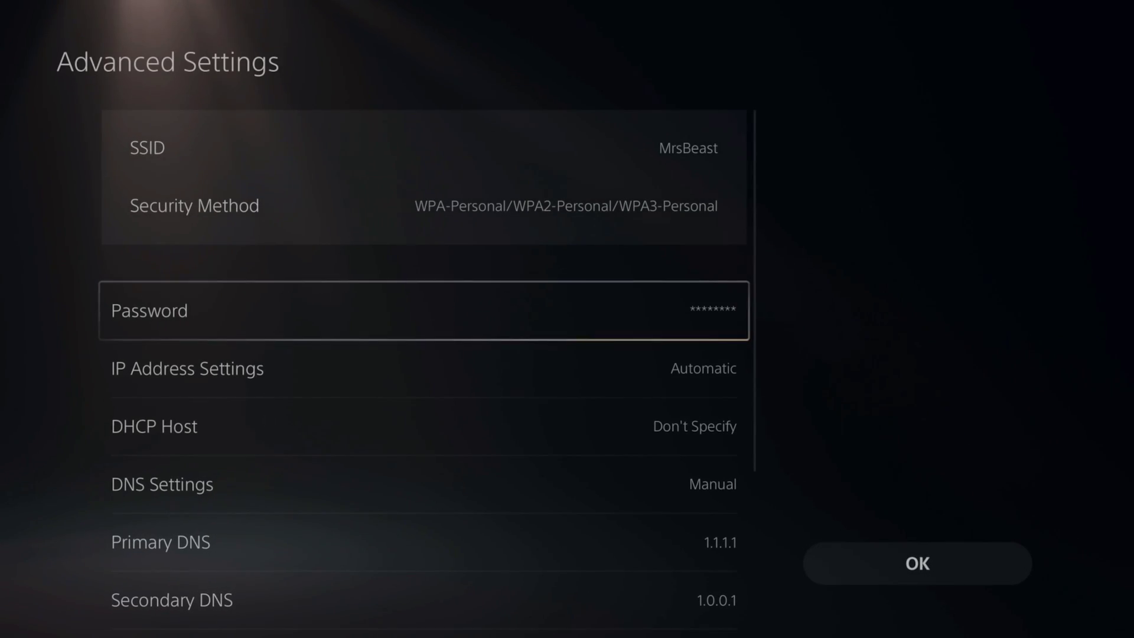
key(Down)
key(Down)
key(Down)
key(Down)
key(Down)
key(Down)
key(Down)
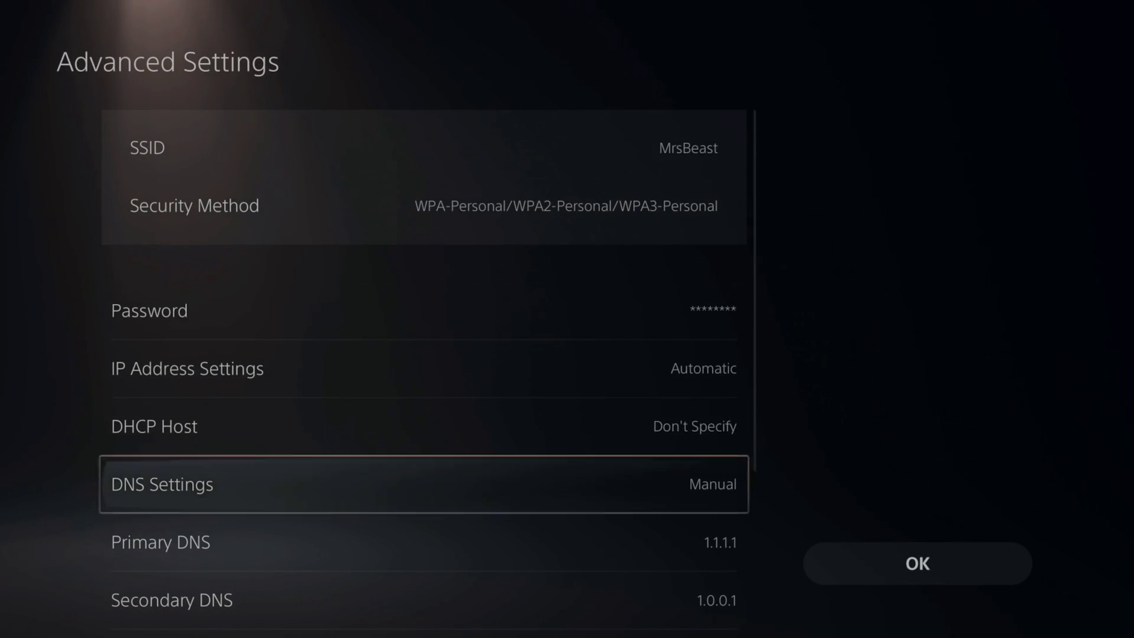
key(Up)
key(Up)
key(Up)
key(Up)
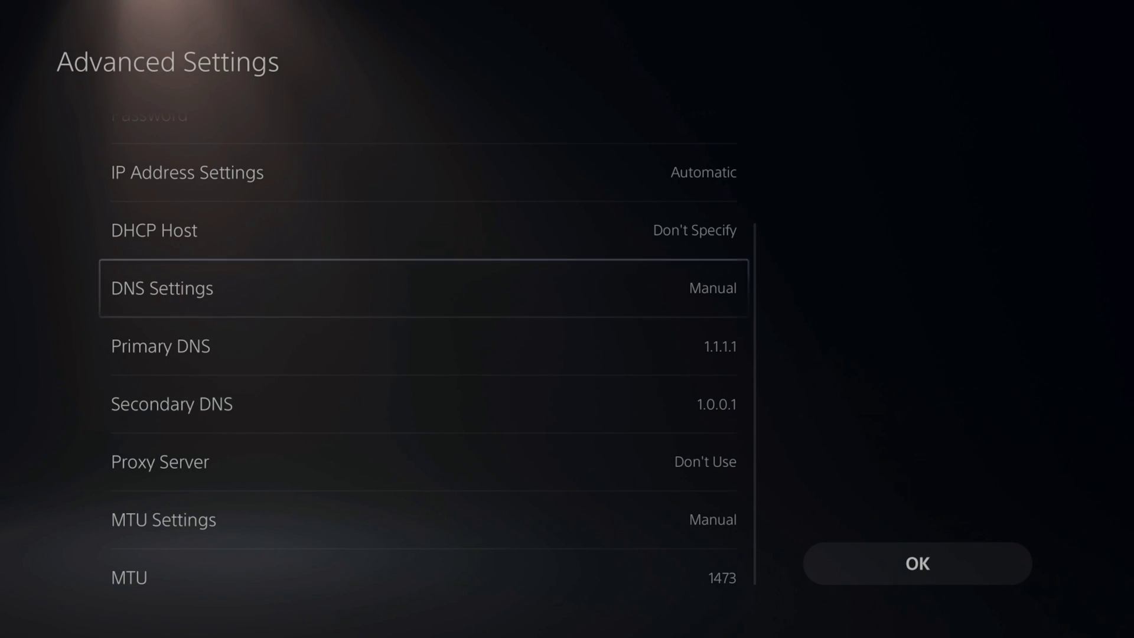
key(Return)
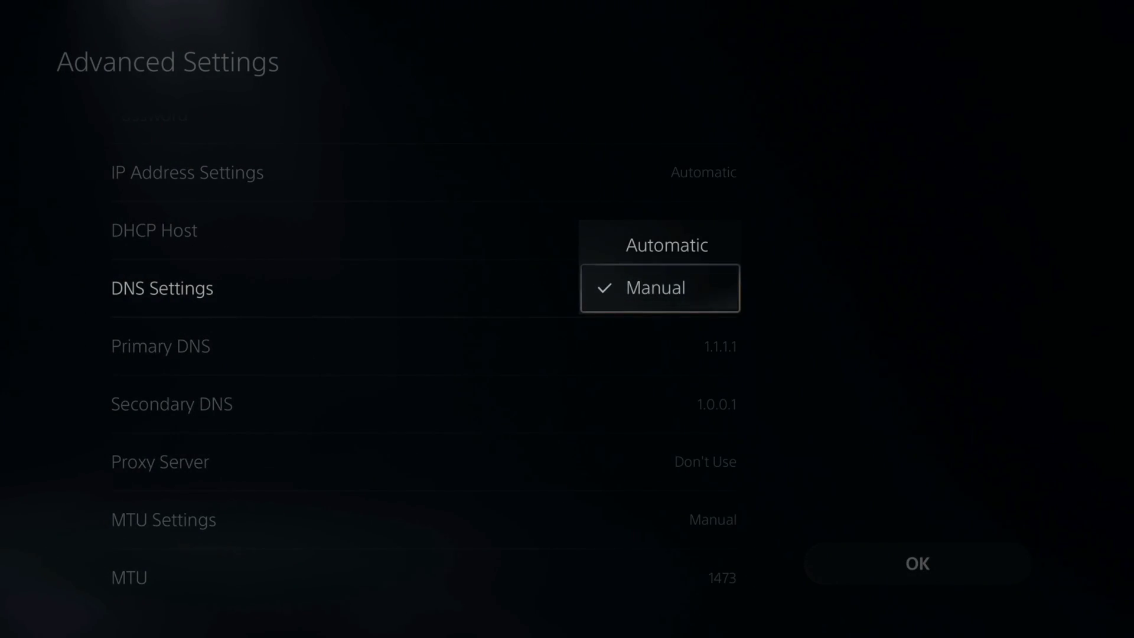
key(Return)
Check Primary DNS 1.1.1.1 and Secondary DNS 1.0.0.1, leaving both unchanged.
key(Down)
key(Down)
key(Up)
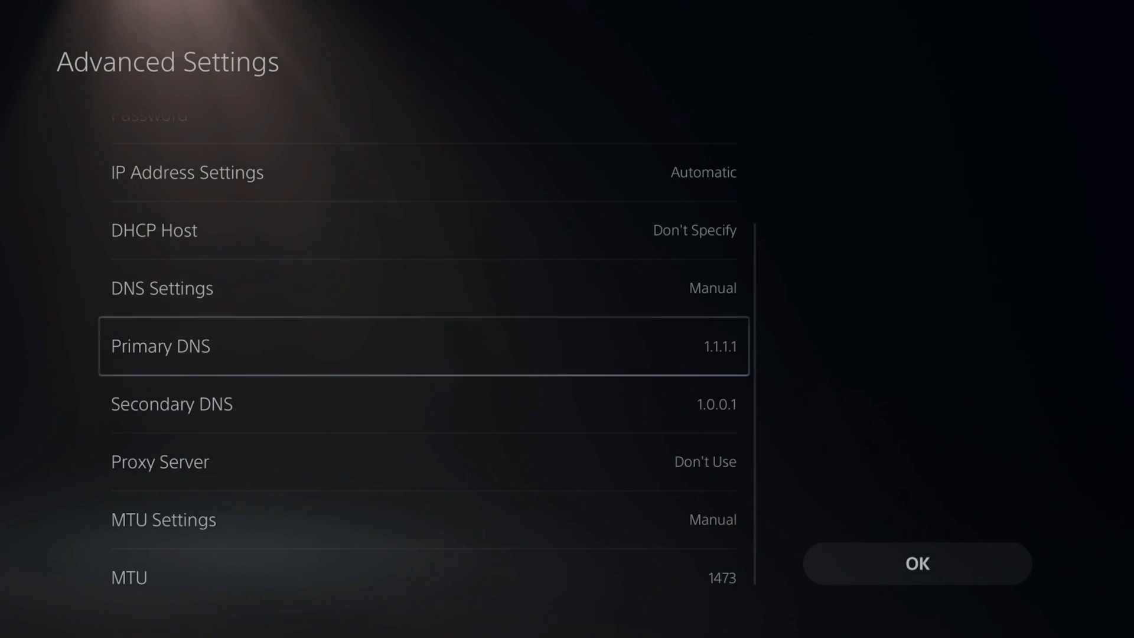
key(Return)
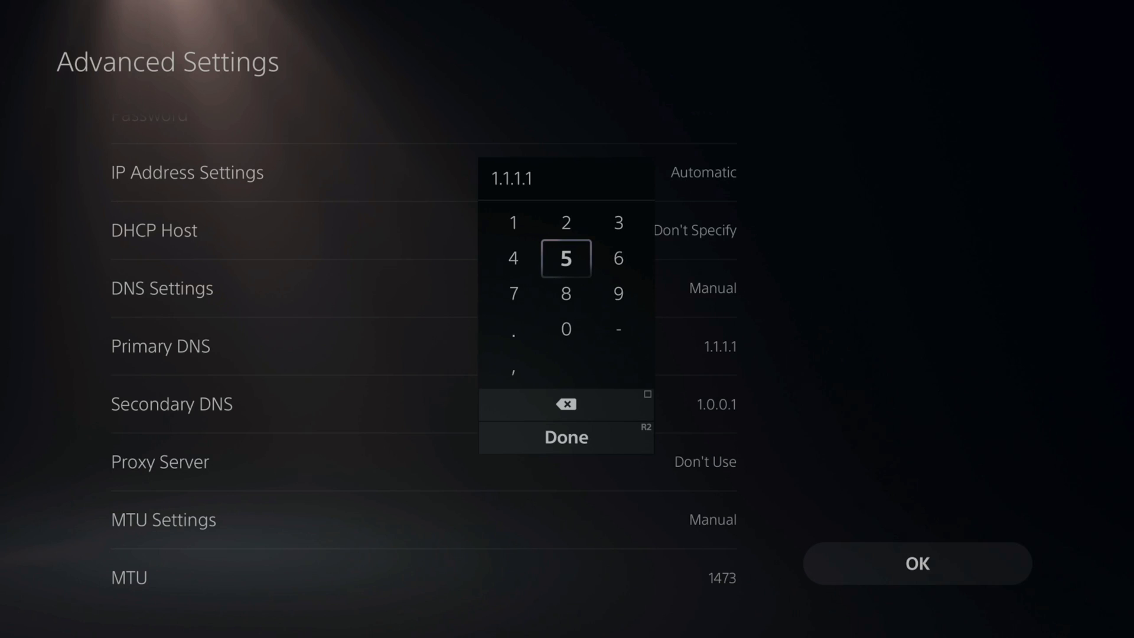
key(Escape)
key(Down)
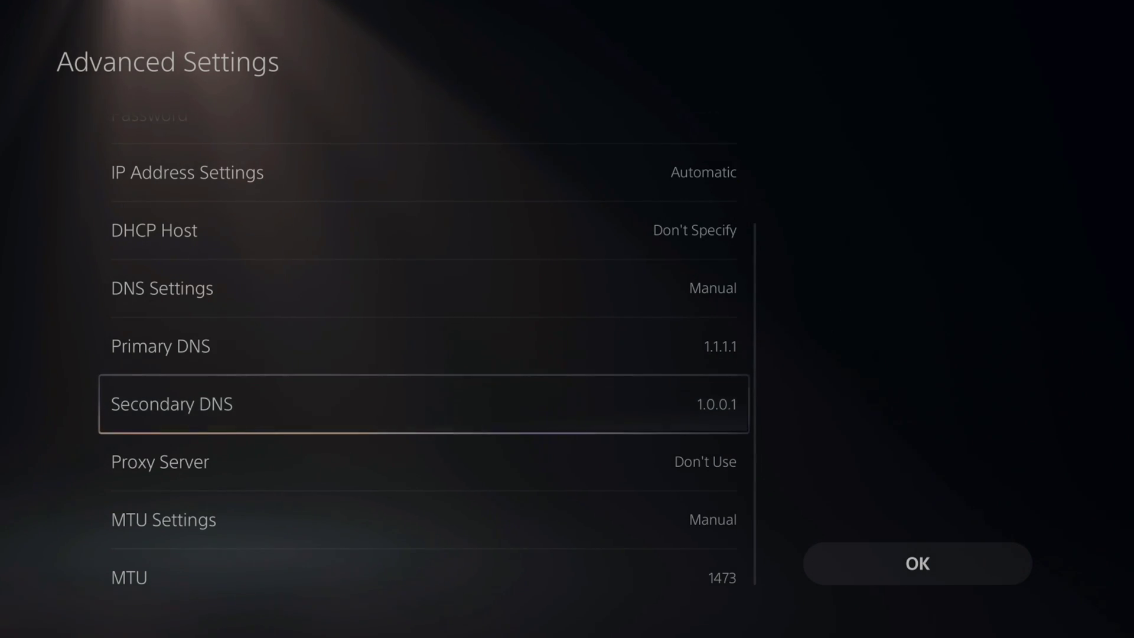
key(Return)
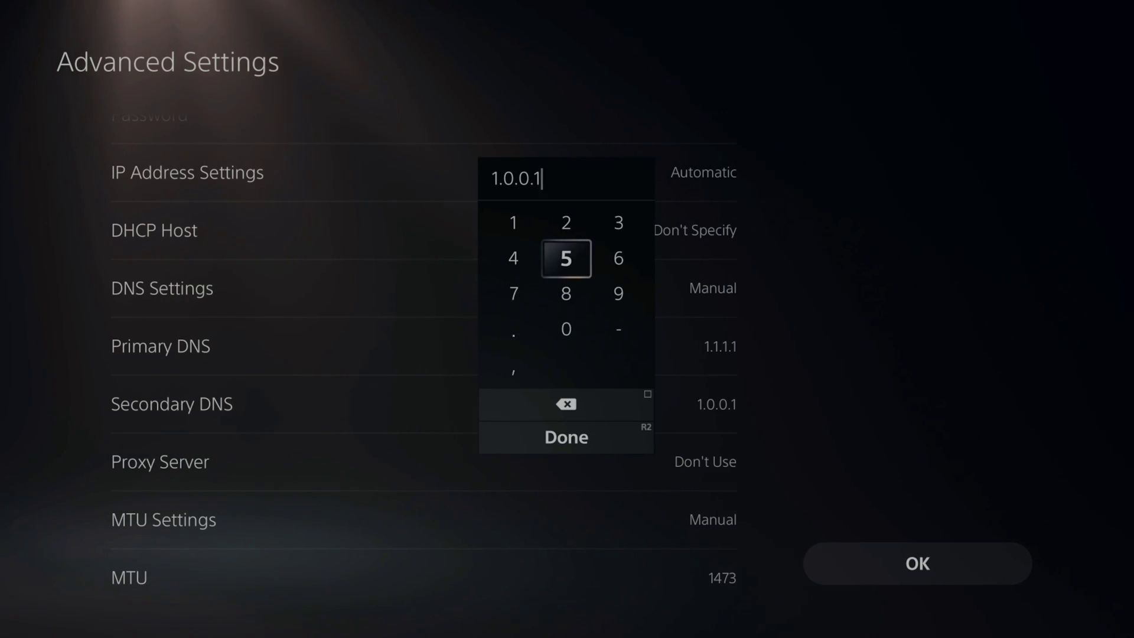
key(Escape)
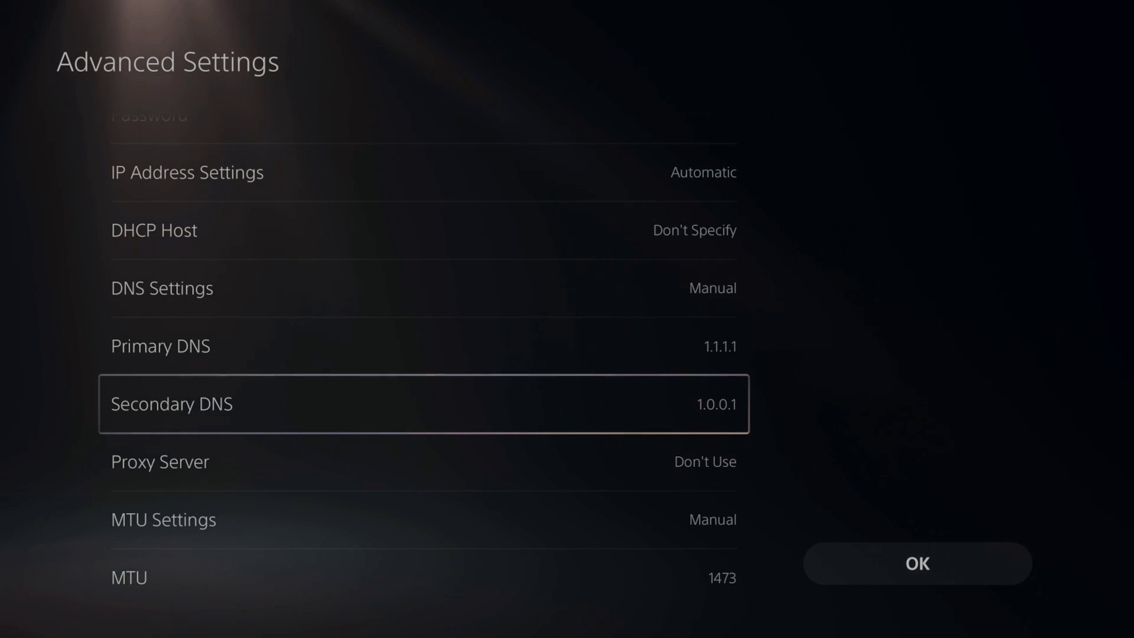
Enter 8.8.8.8 as the Primary DNS.
key(Right)
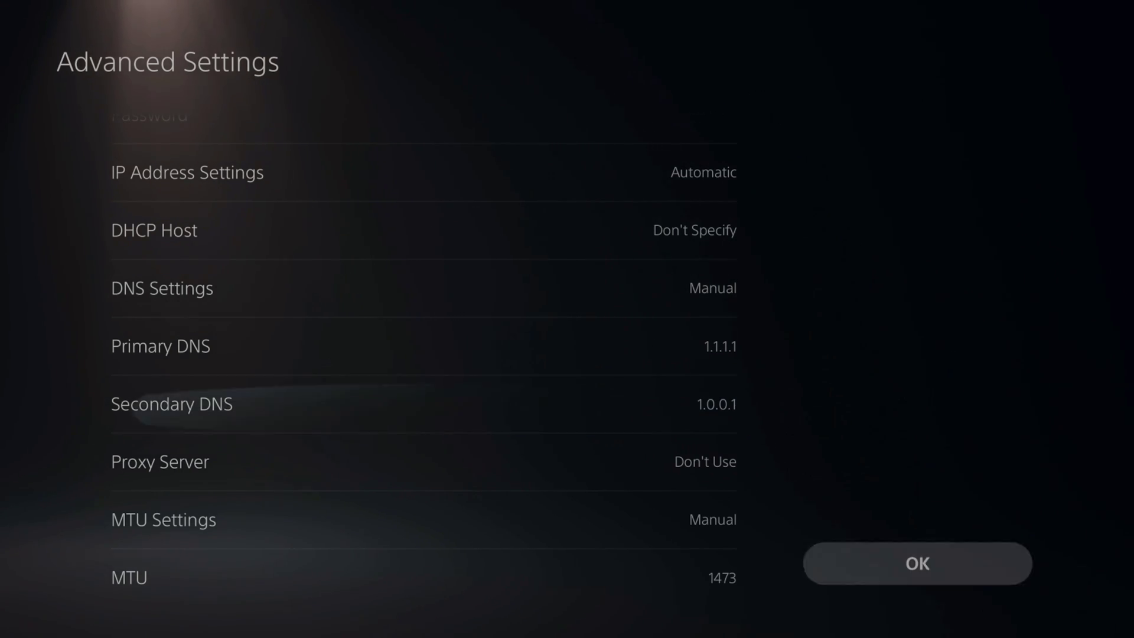
key(Left)
key(Up)
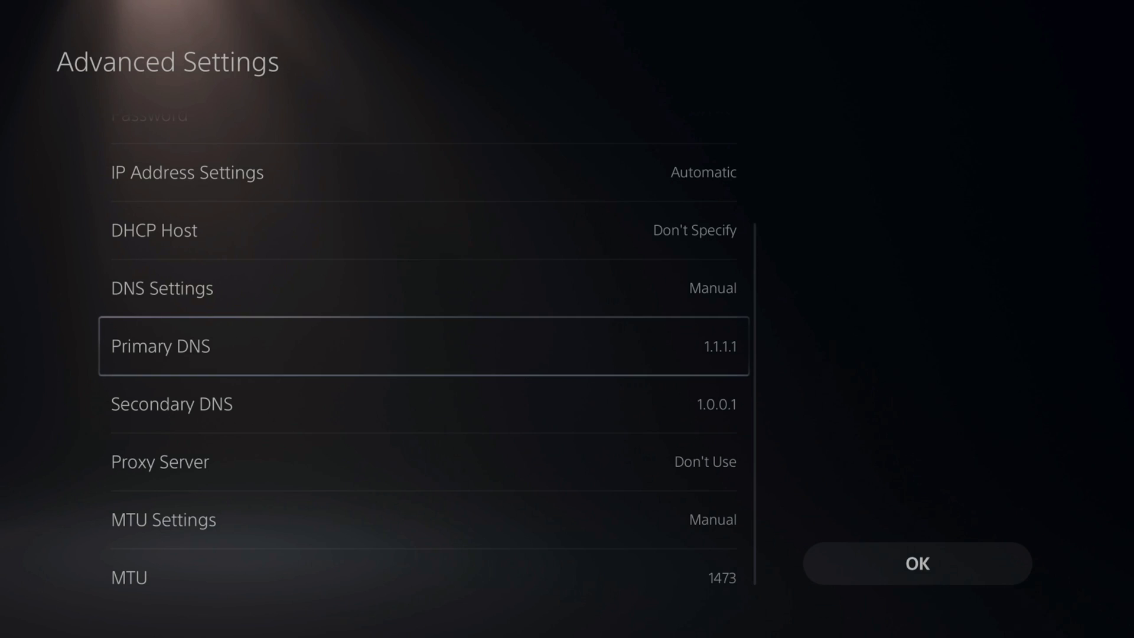
key(Return)
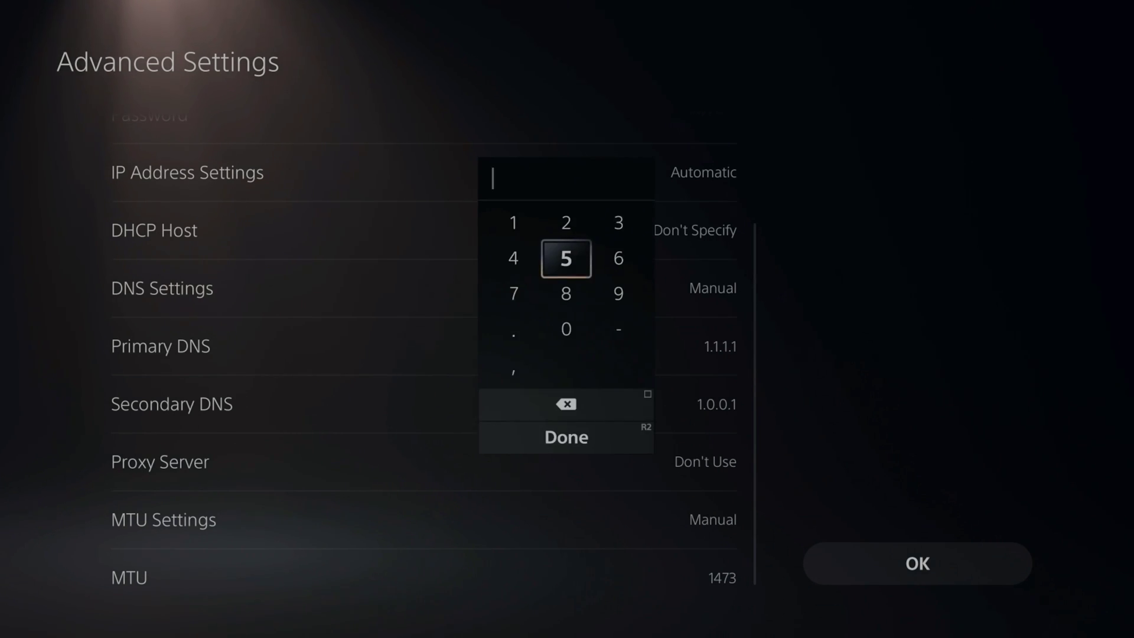
key(Down)
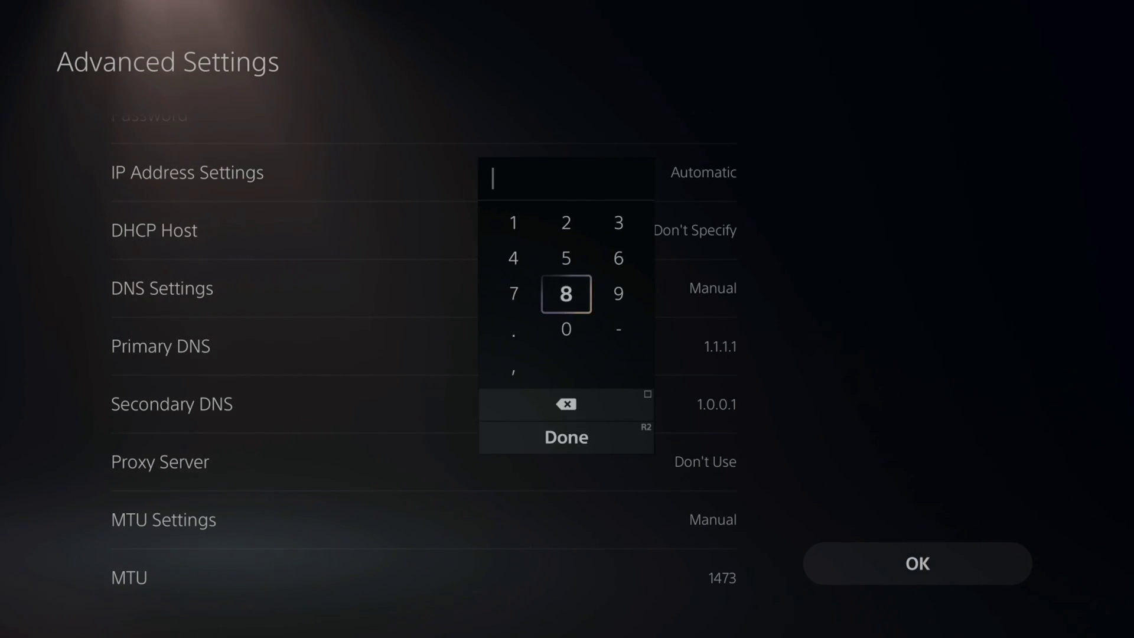
key(Return)
key(Down)
key(Left)
key(Return)
key(Up)
key(Right)
key(Return)
key(Down)
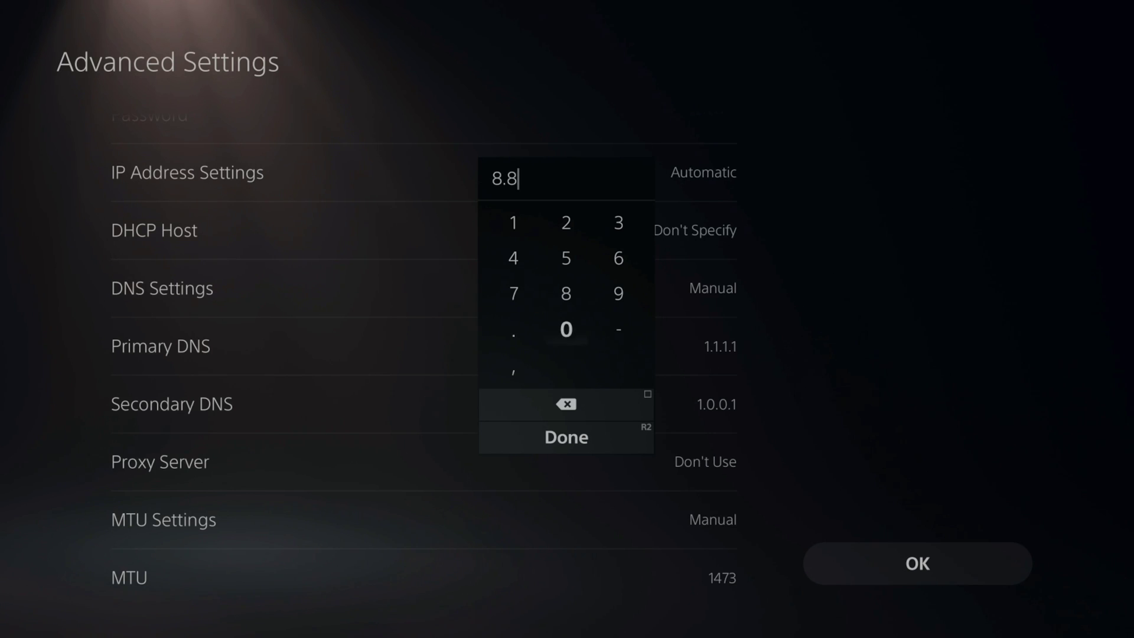
key(Up)
key(Return)
key(Down)
key(Left)
key(Return)
key(Up)
key(Right)
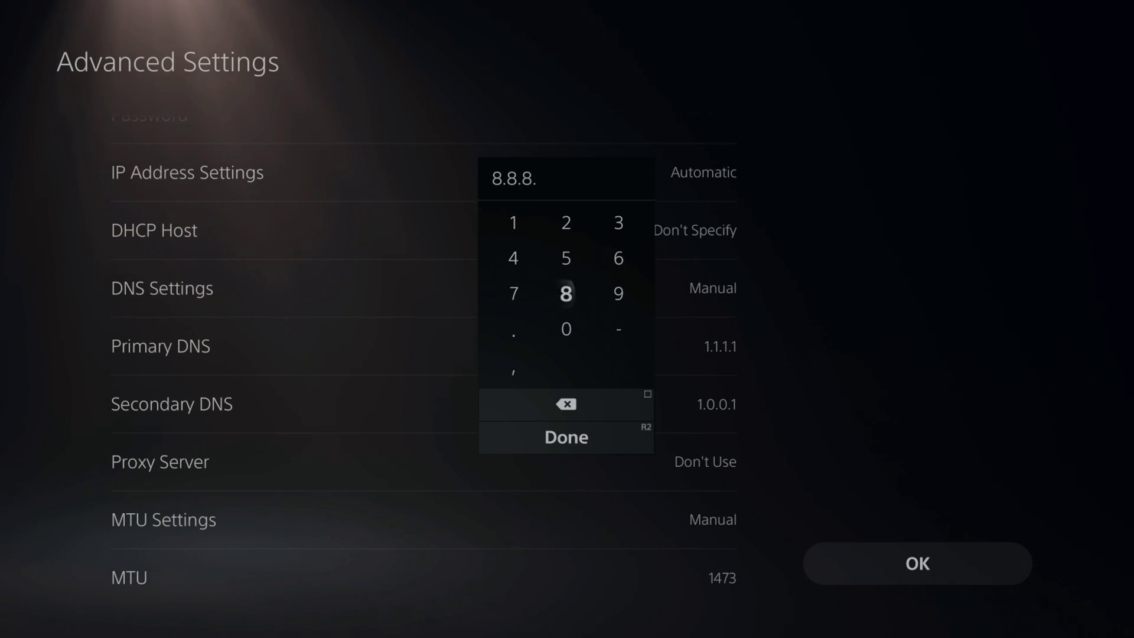
text(8)
key(Return)
Replace the Secondary DNS with 8.8.4.4.
key(Down)
key(Return)
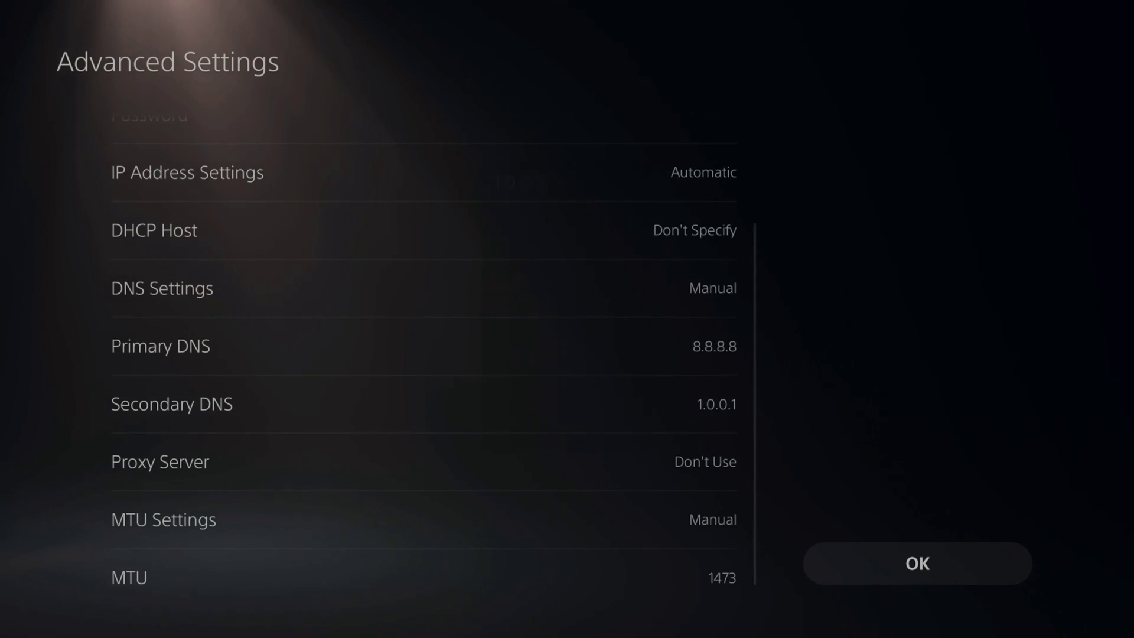
key(BackSpace)
key(BackSpace)
key(BackSpace)
key(BackSpace)
key(BackSpace)
key(BackSpace)
key(Down)
key(Return)
key(Left)
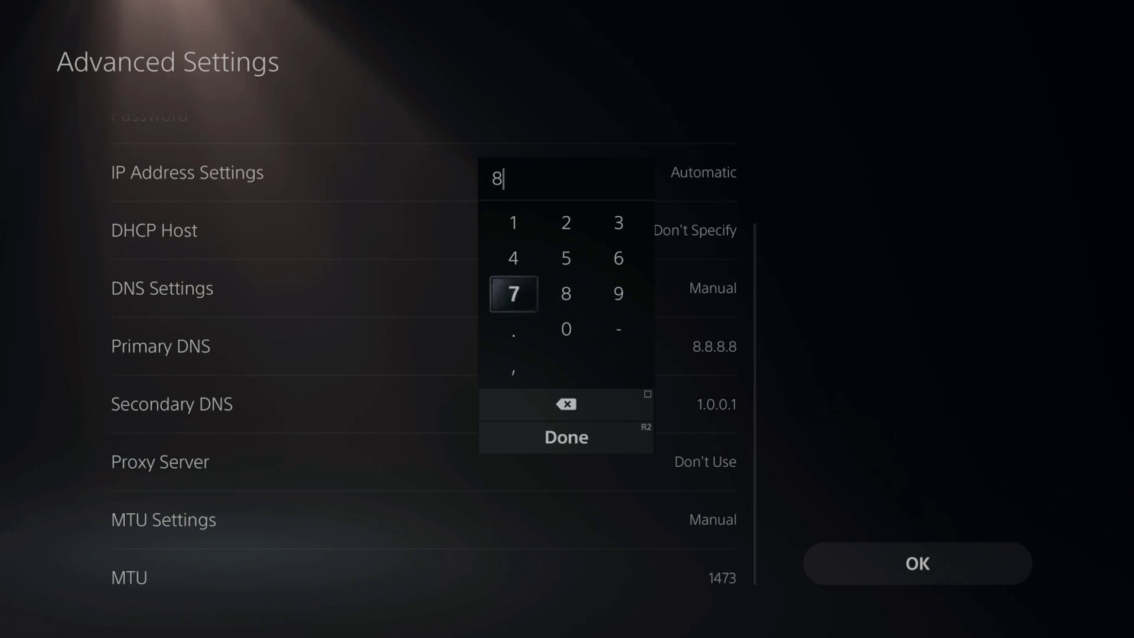
key(Down)
key(Return)
key(Up)
key(Right)
key(Return)
key(Left)
key(Down)
key(Return)
key(Up)
key(Up)
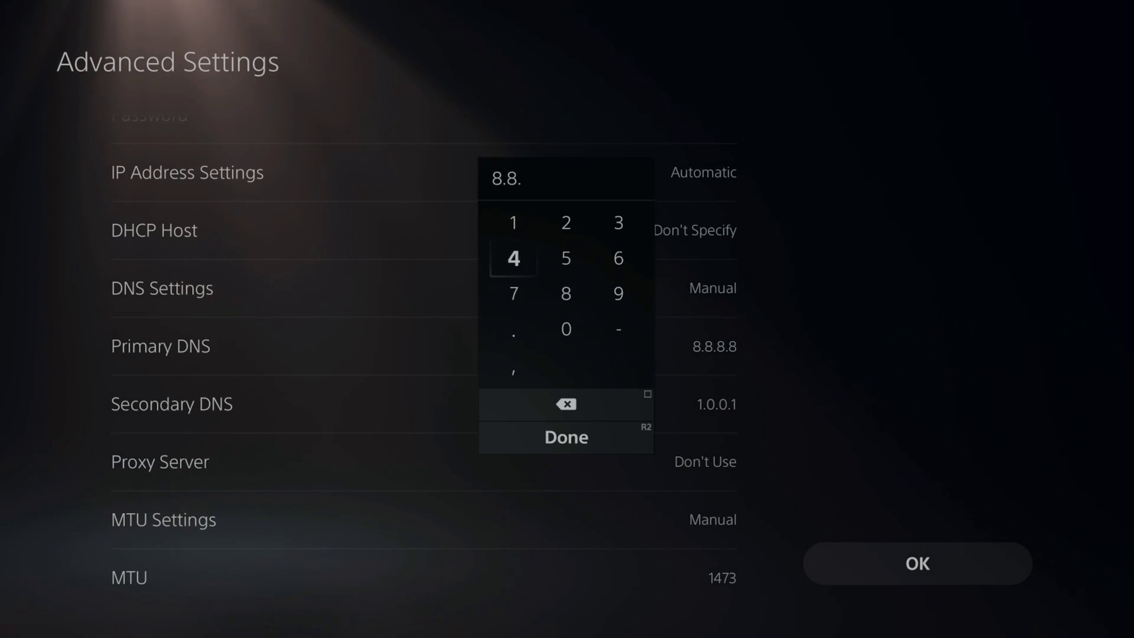
text(4.4)
key(Return)
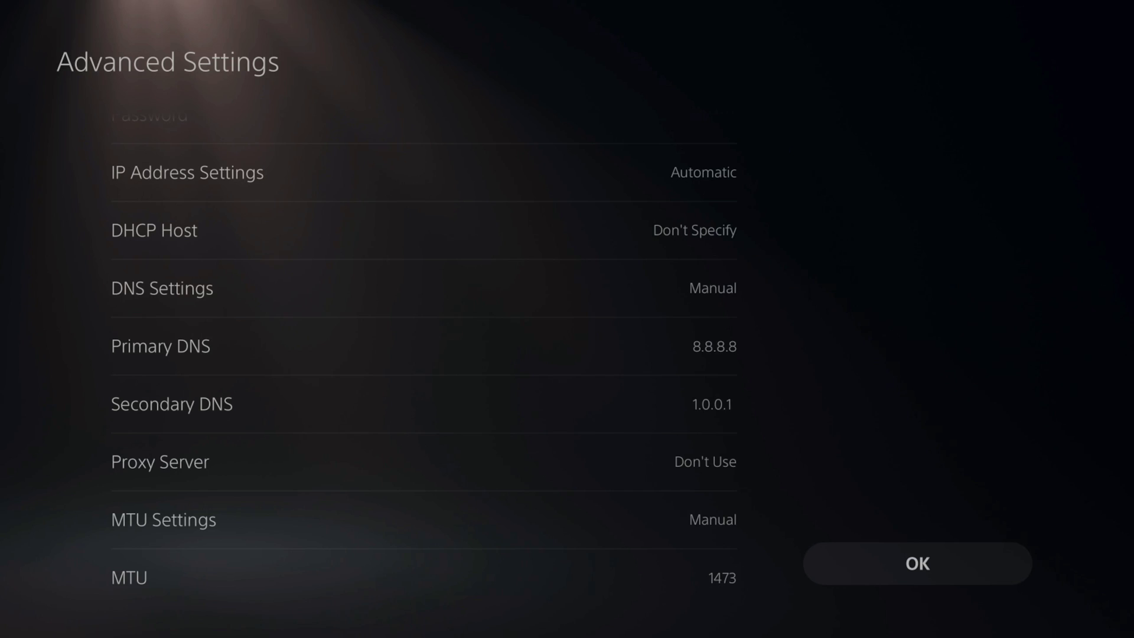
Keep MTU Settings on Manual and confirm the MTU value stays 1473.
key(Down)
key(Down)
key(Down)
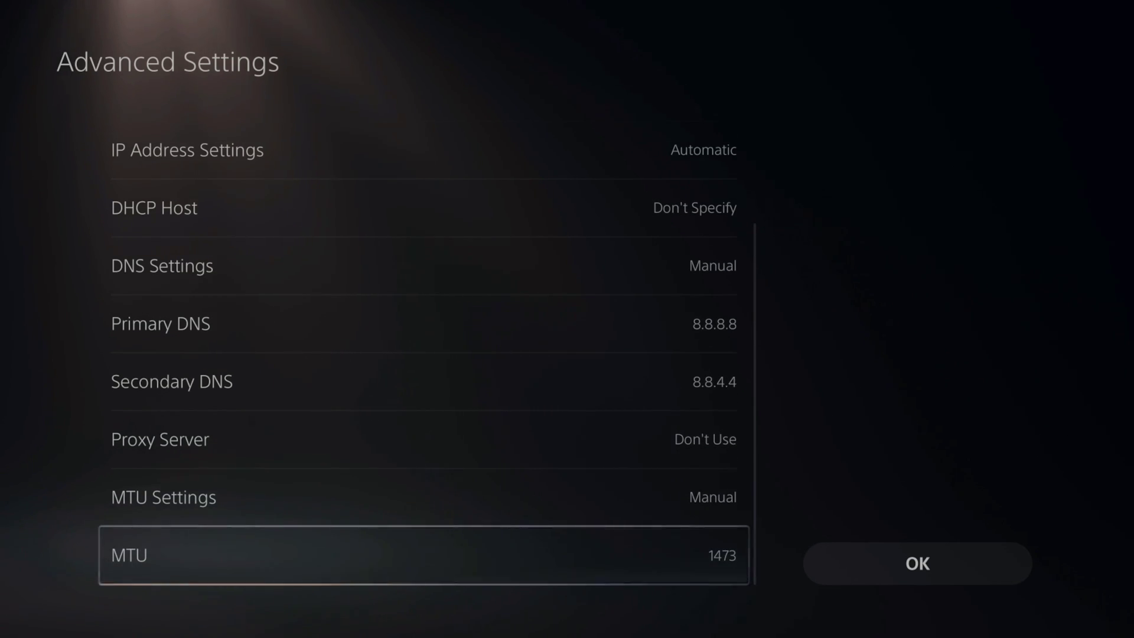
key(Up)
key(Return)
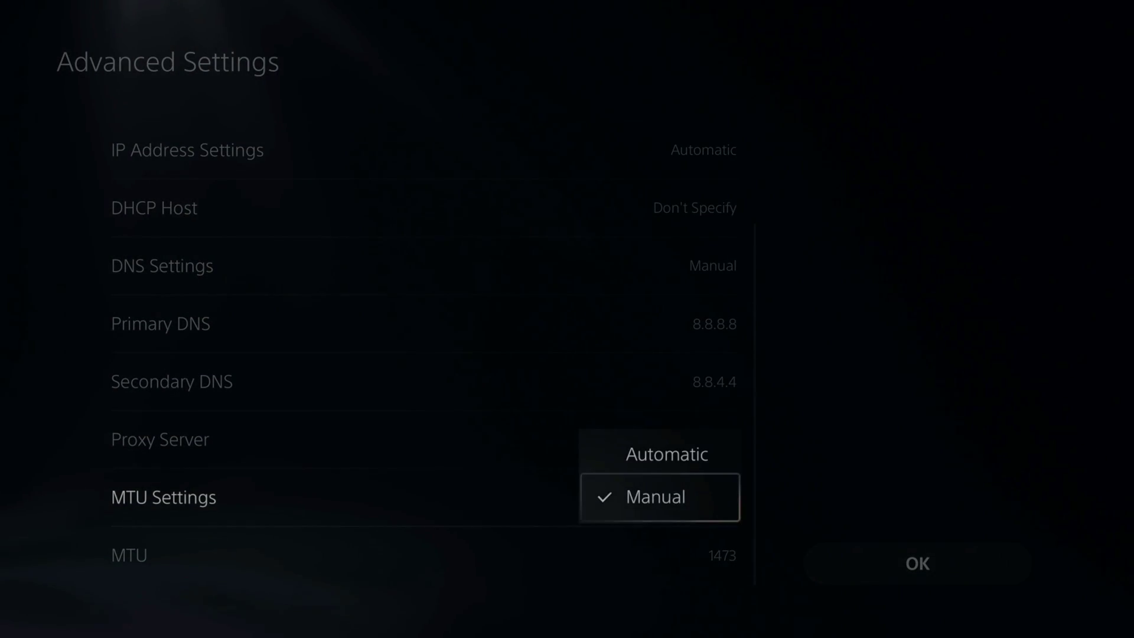
key(Return)
key(Down)
key(Return)
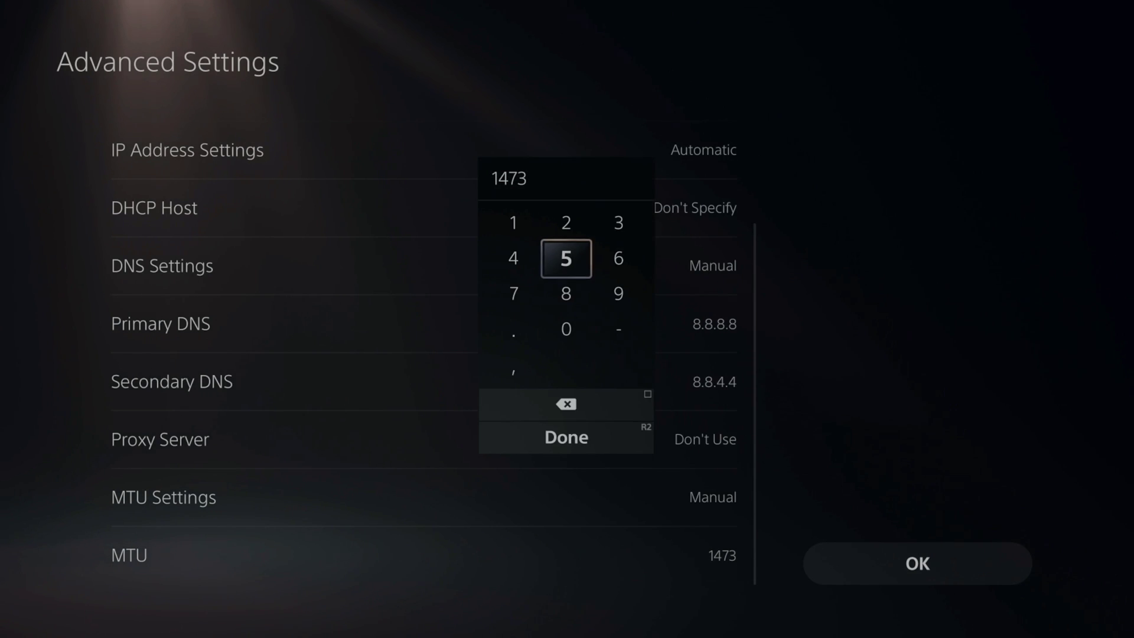
key(Escape)
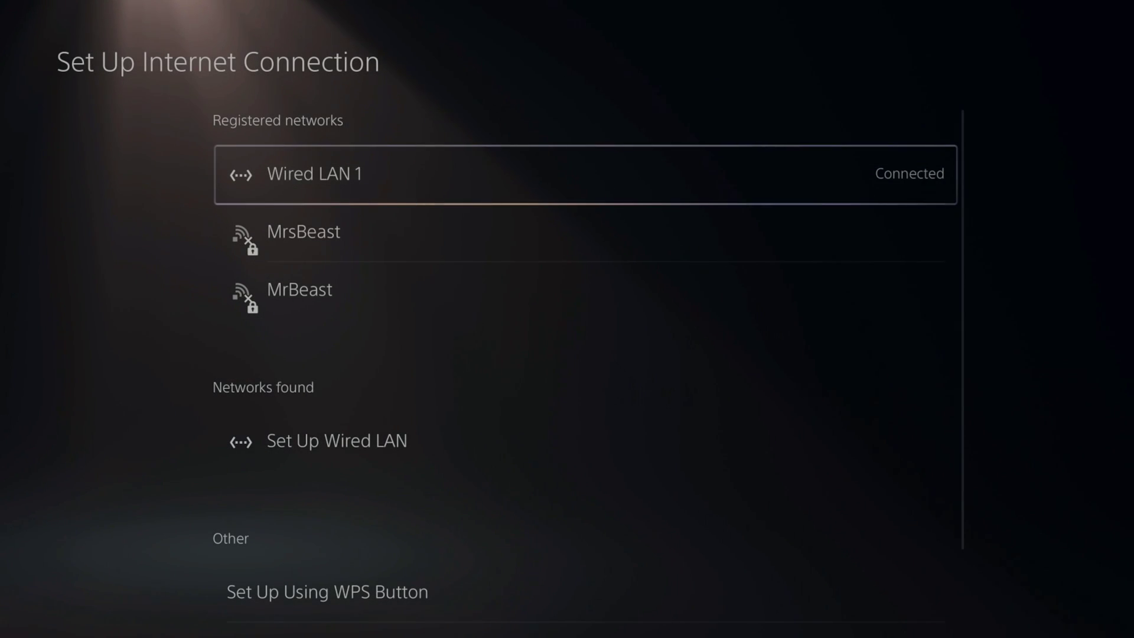
From the Network menu, view Connection Status and run Test Internet Connection.
key(Escape)
key(Left)
key(Up)
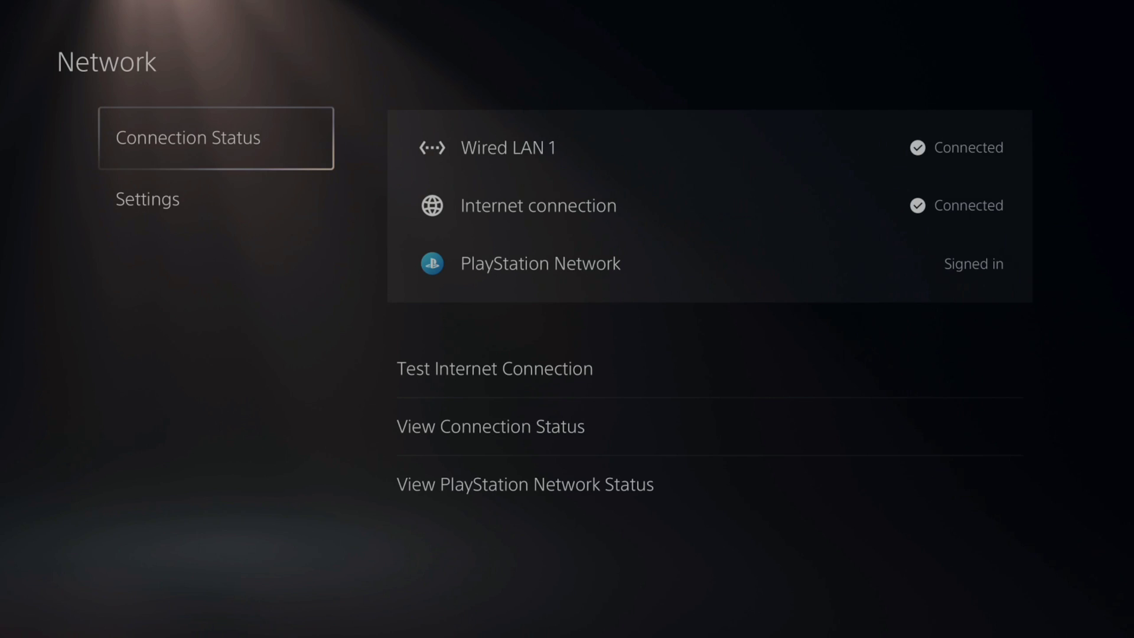
key(Right)
key(Return)
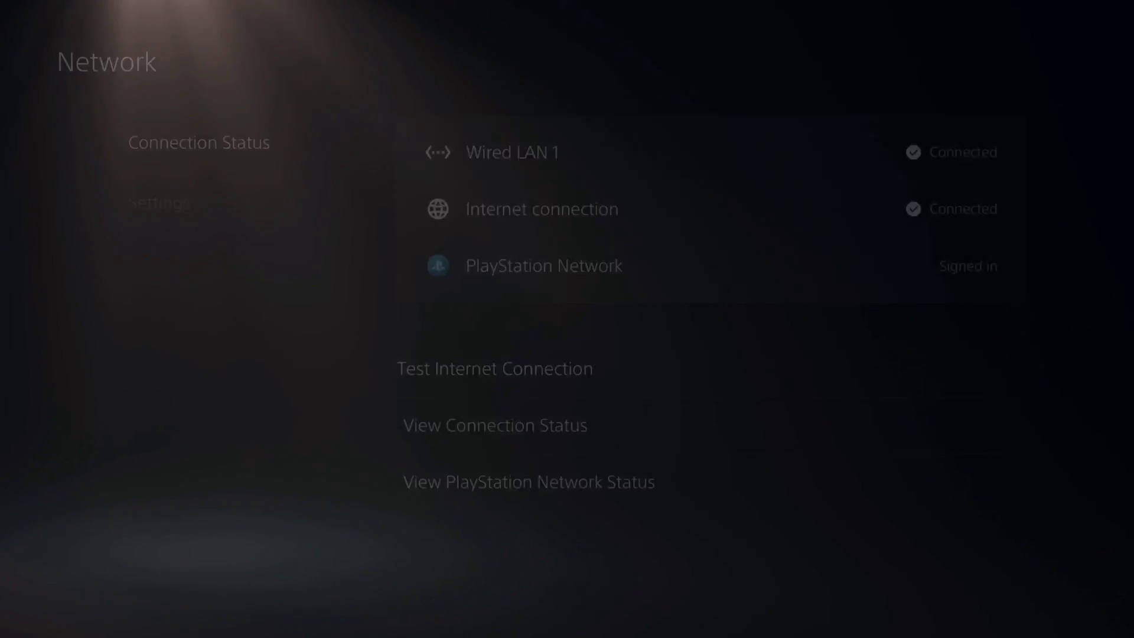